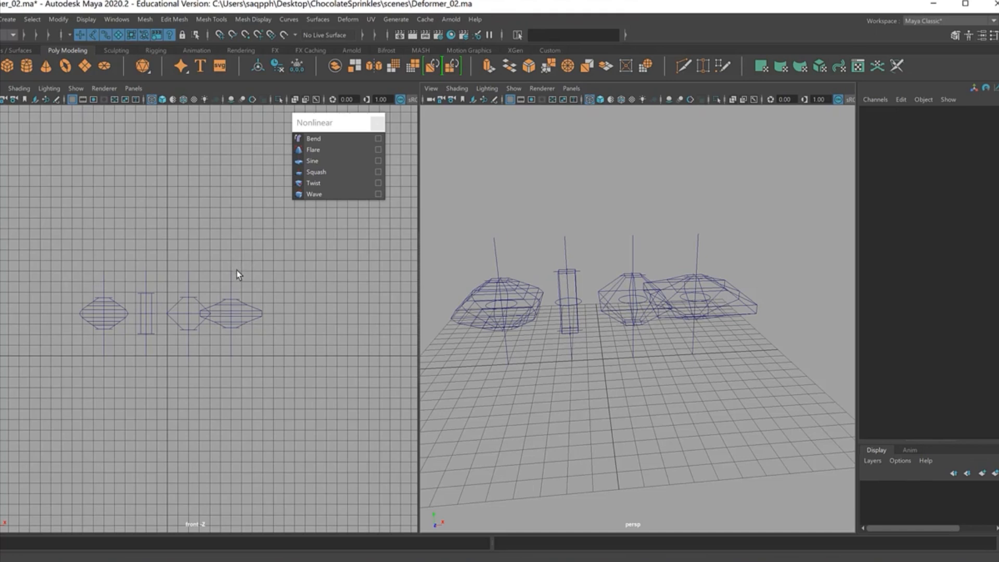
Step: Open the Outliner, delete the four squash handles, and undo the deletion
key("alt+slash")
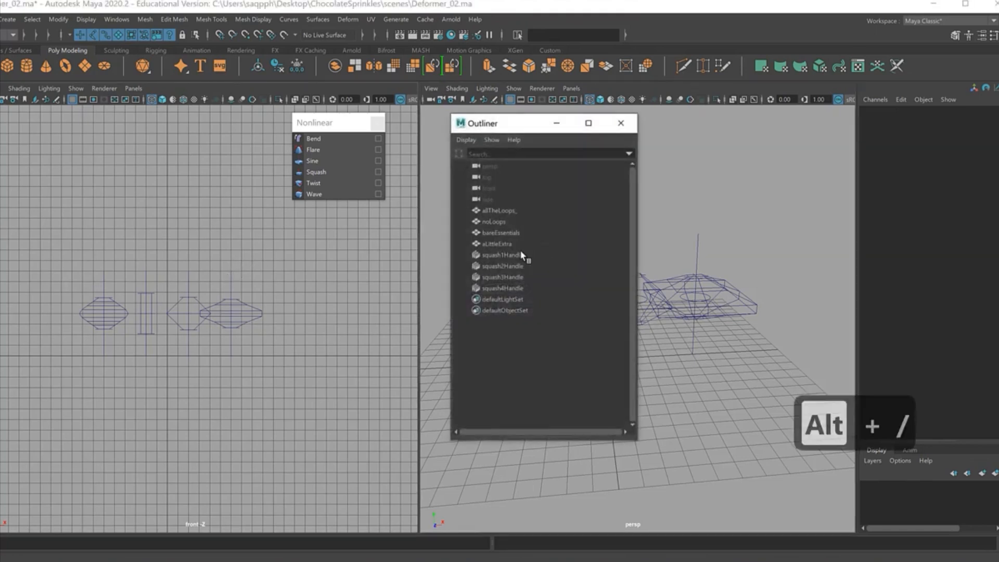
left_click_drag(524, 254, 533, 292)
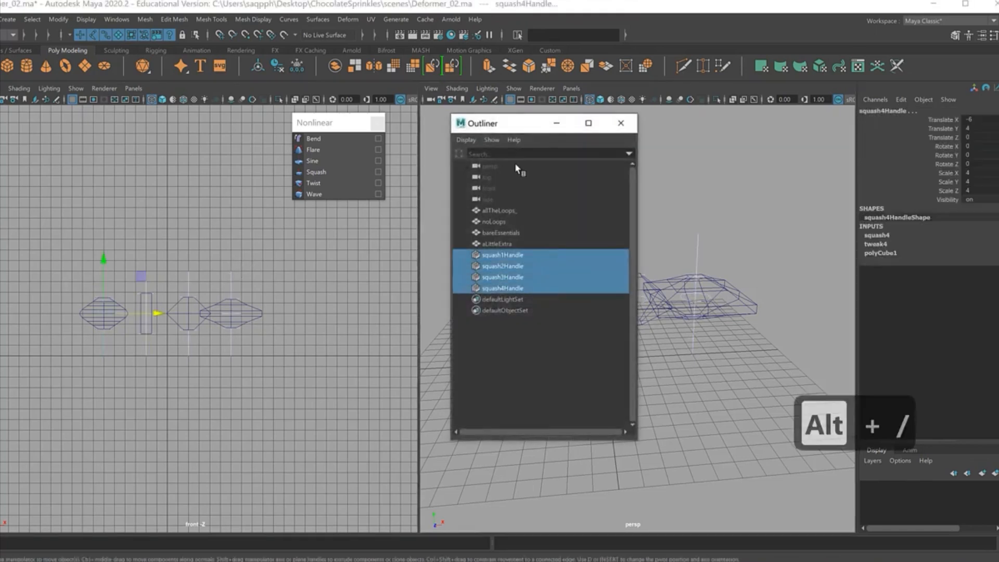
left_click_drag(510, 127, 120, 116)
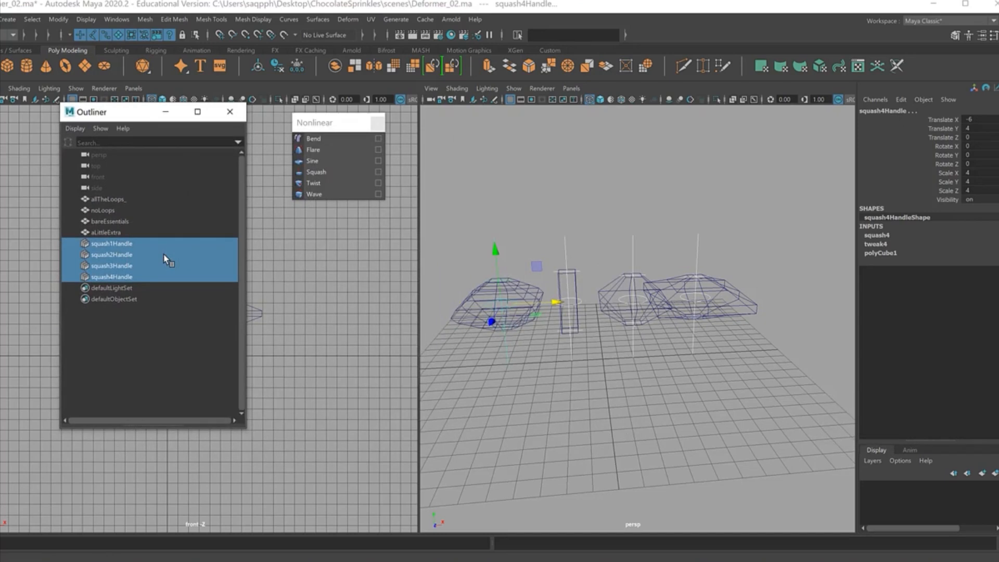
key("Delete")
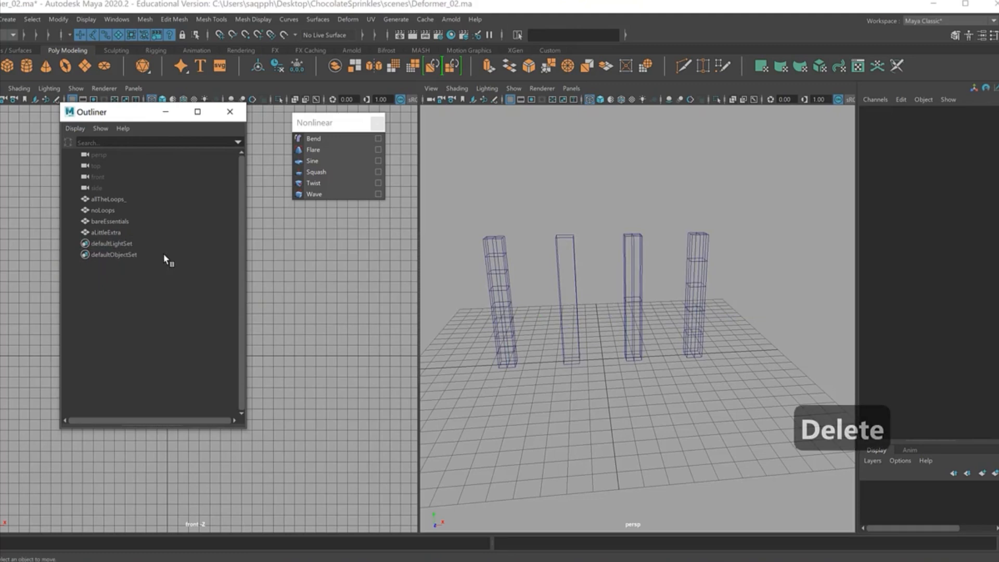
key("ctrl+z")
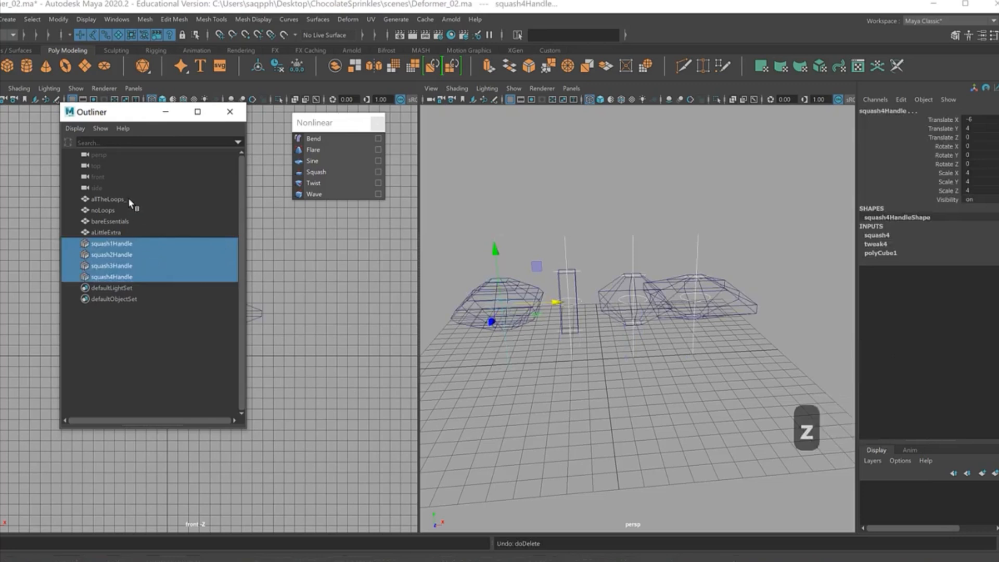
Step: Delete the construction history of all four squashed columns and undo the history deletion
left_click_drag(128, 198, 132, 231)
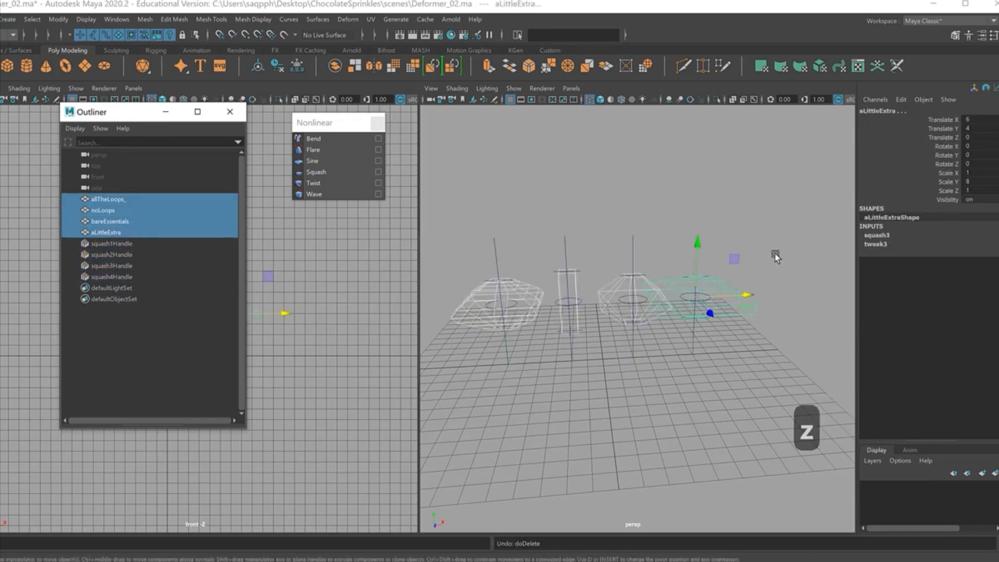
left_click(3, 19)
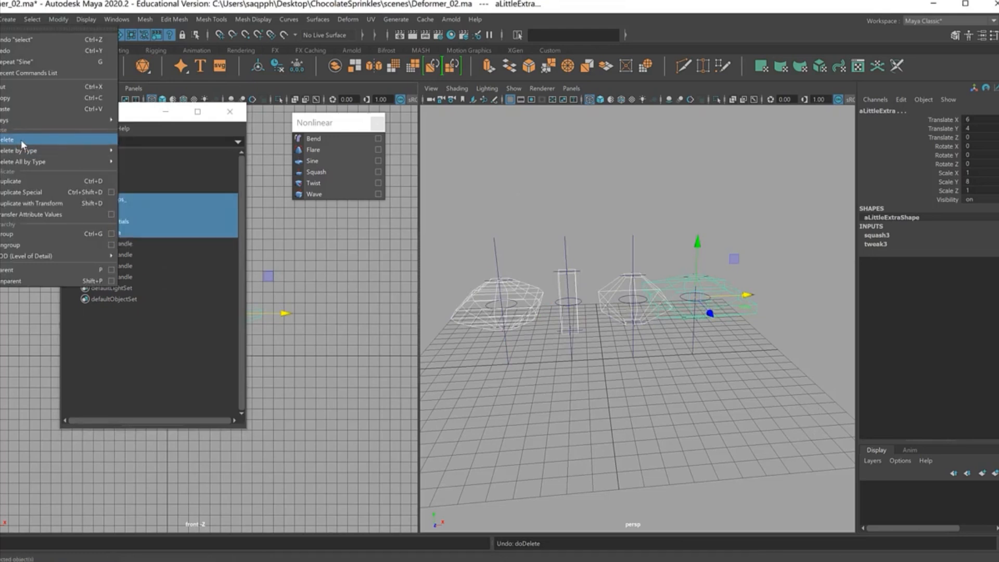
mouse_move(32, 150)
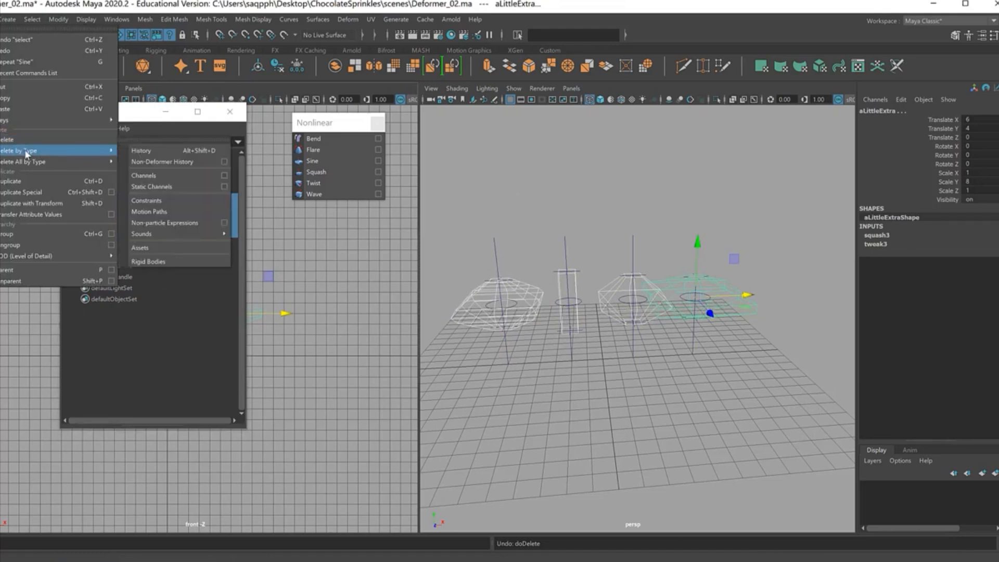
left_click(152, 151)
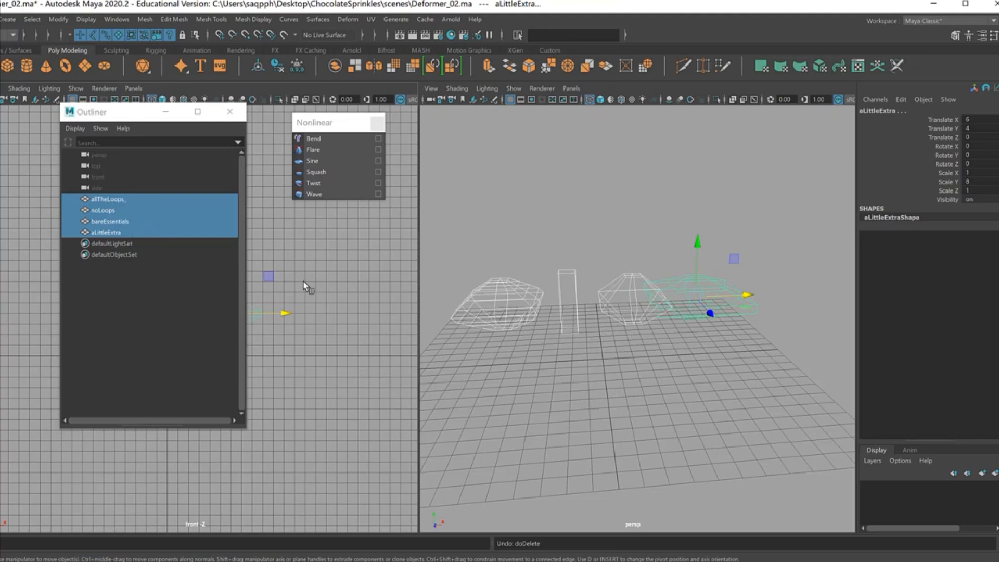
key("z")
key("z")
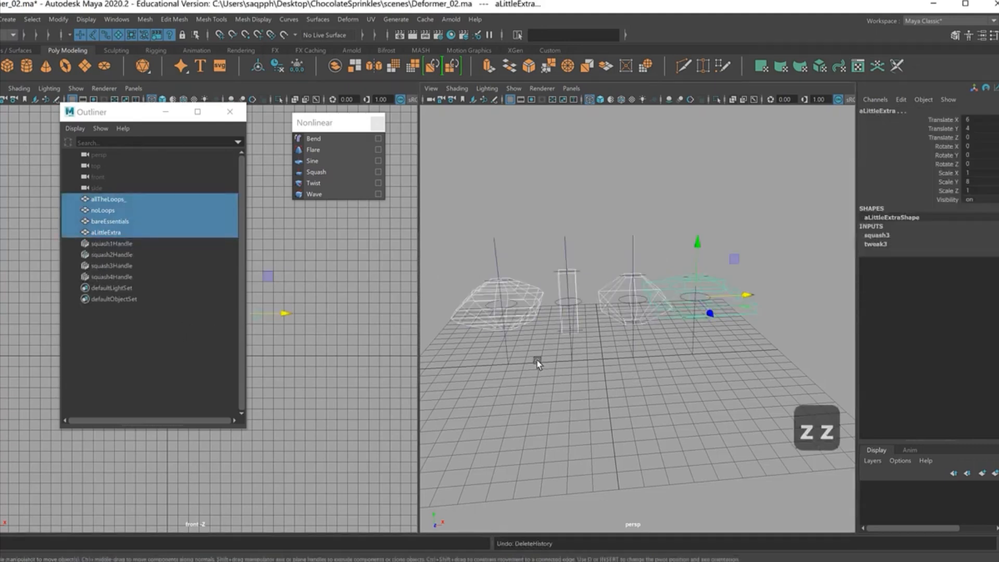
Step: Delete the four squash handles and the noLoops, bareEssentials and aLittleExtra columns
left_click_drag(521, 268, 543, 340)
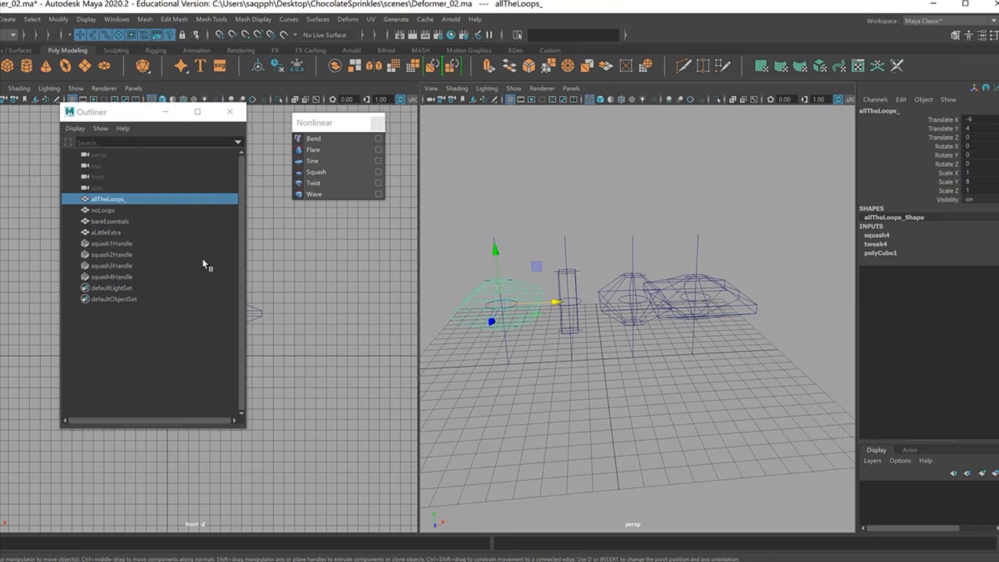
left_click_drag(122, 243, 130, 272)
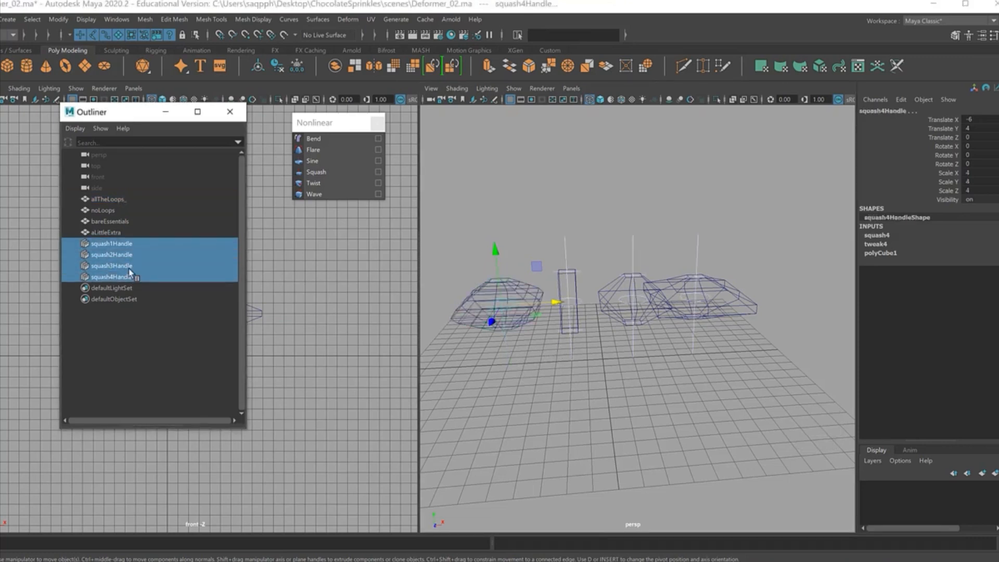
key("Delete")
left_click_drag(537, 210, 750, 267)
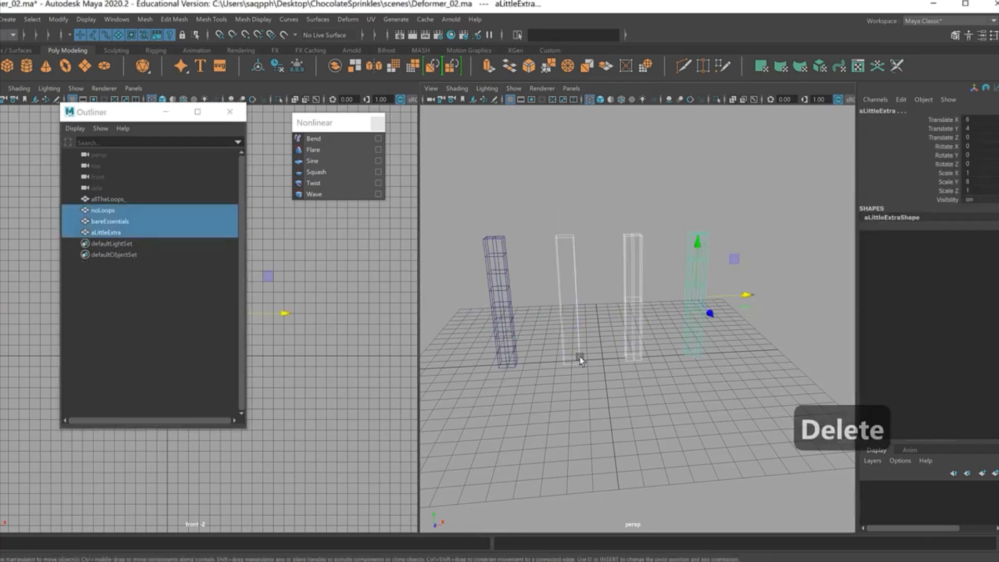
key("Delete")
Step: Open the Duplicate Special options for the allTheLoops_ column and set Translate X to 3 and Translate Y to 0
left_click_drag(448, 197, 602, 345)
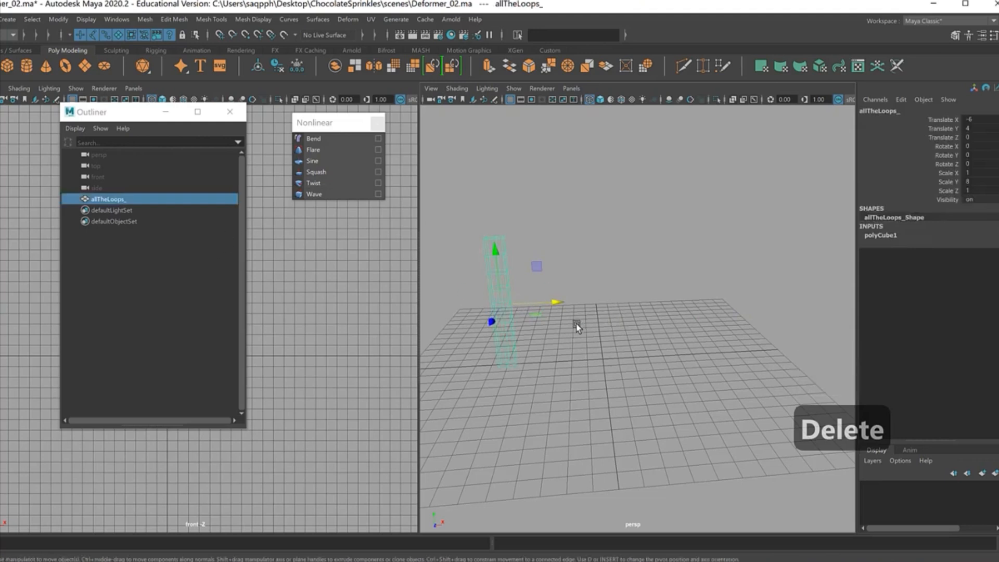
left_click(2, 20)
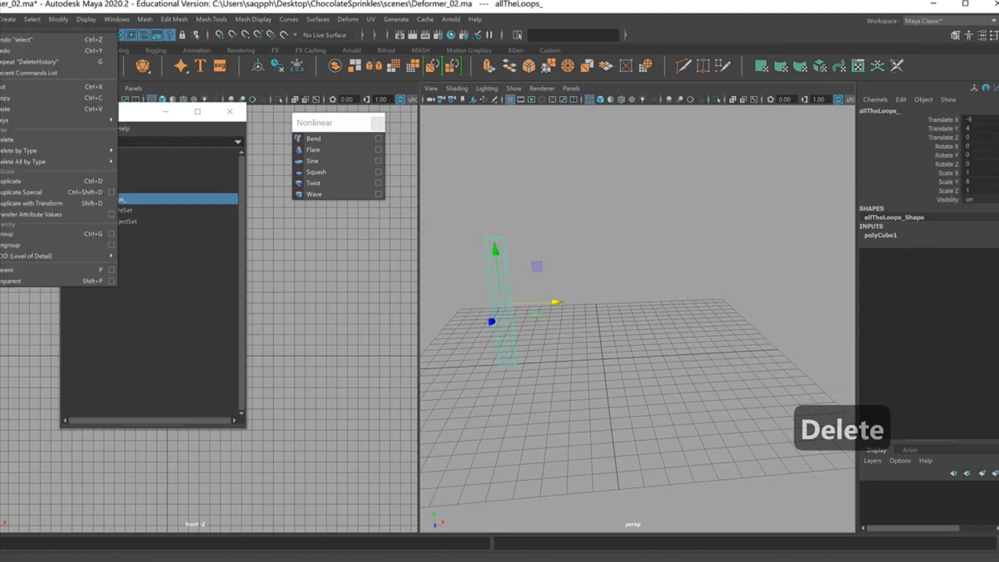
left_click(111, 193)
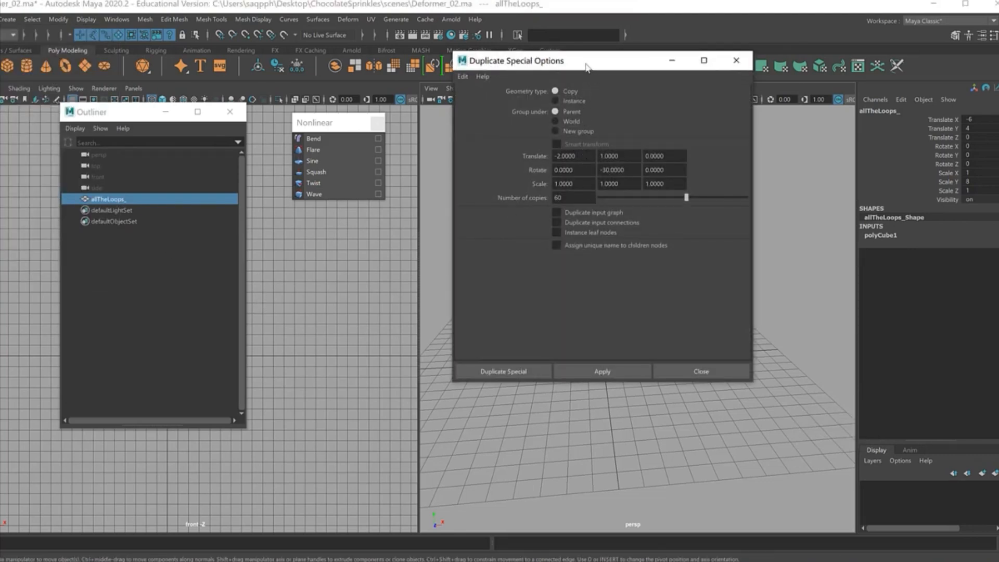
left_click_drag(602, 64, 283, 96)
left_click(258, 185)
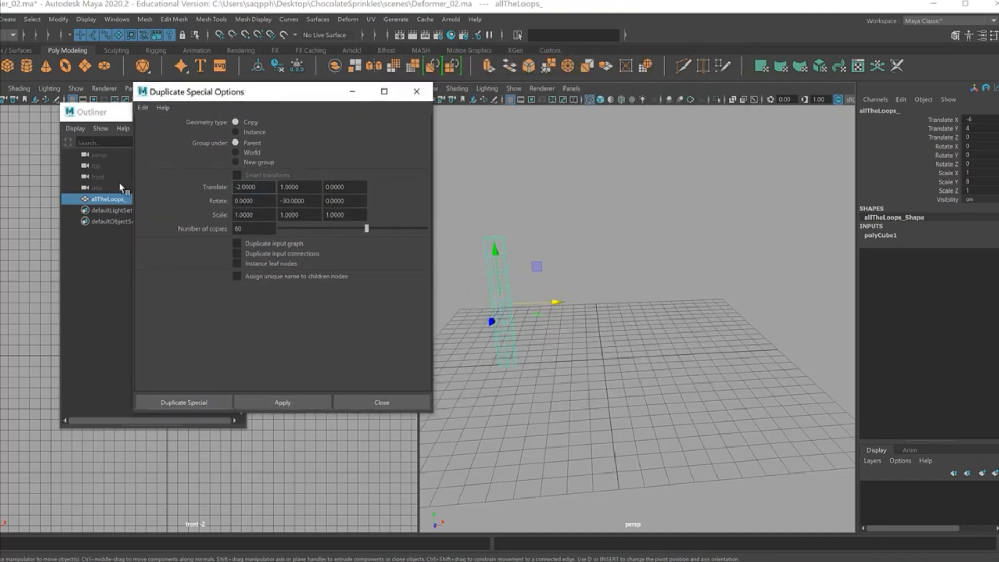
key("BackSpace")
key("BackSpace")
key("BackSpace")
key("BackSpace")
key("BackSpace")
key("BackSpace")
key("BackSpace")
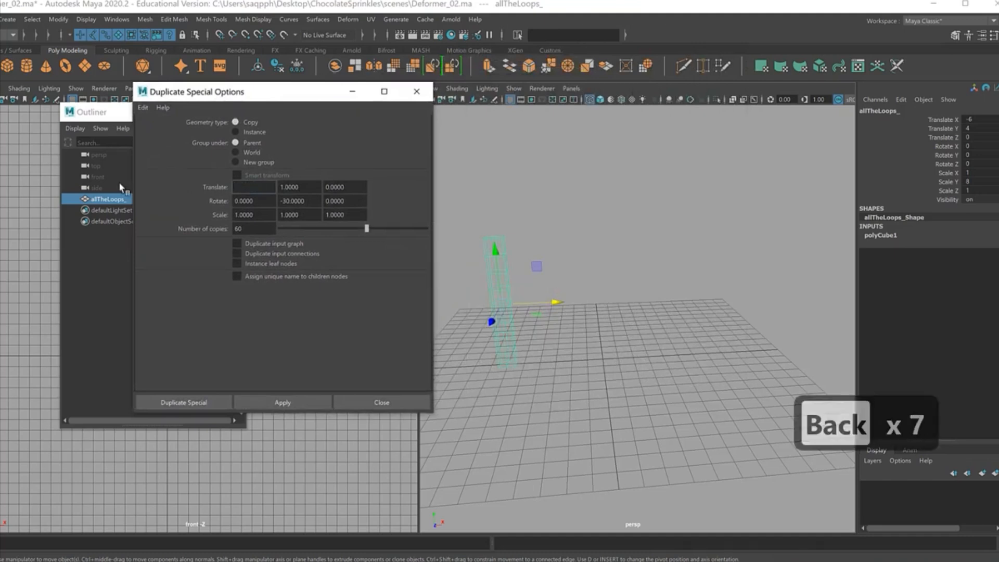
type("3")
key("Tab")
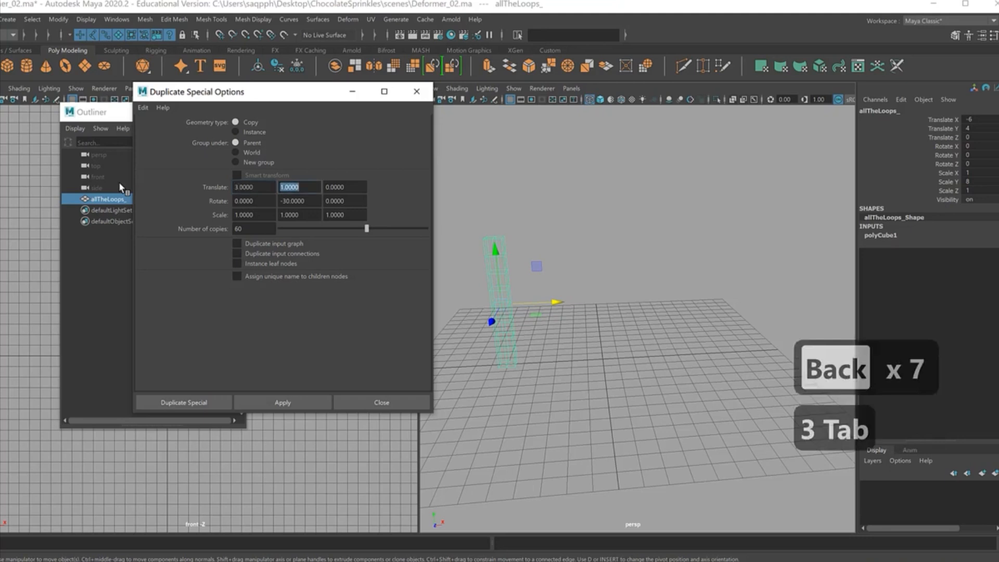
type("0")
key("Tab")
key("Tab")
key("Tab")
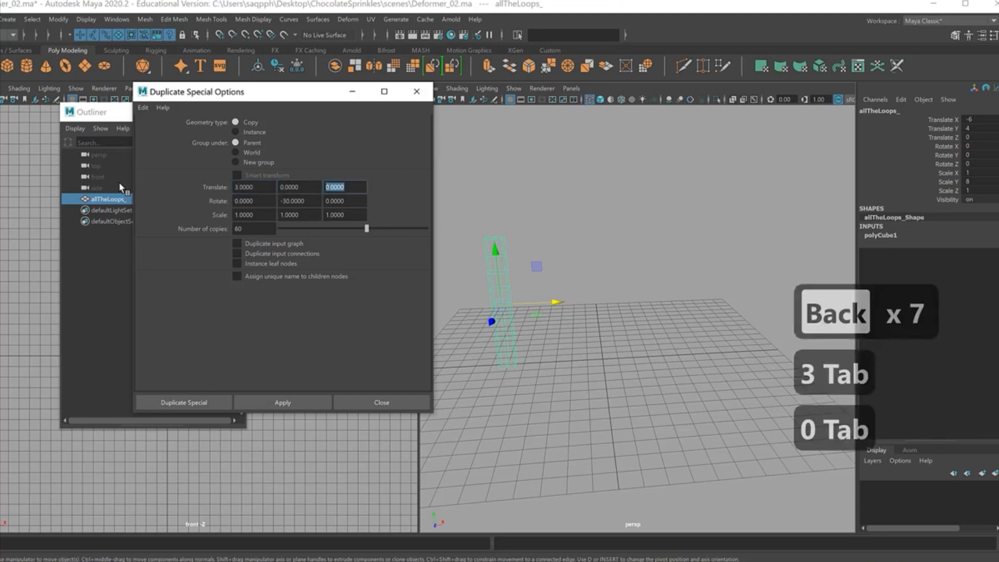
Step: Set Rotate Y to 0 and the number of copies to 6, and create the duplicates of the column
type("0")
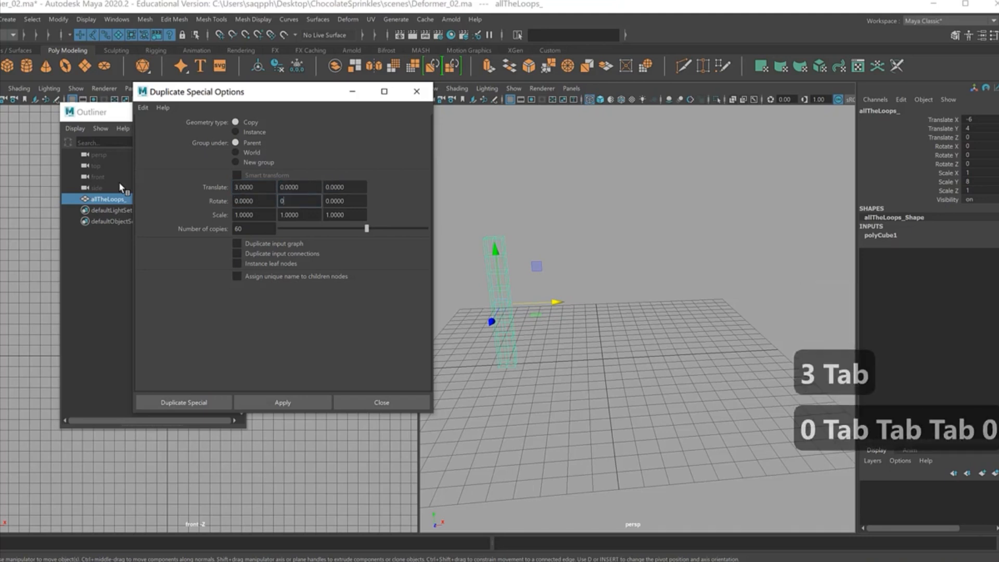
key("Tab")
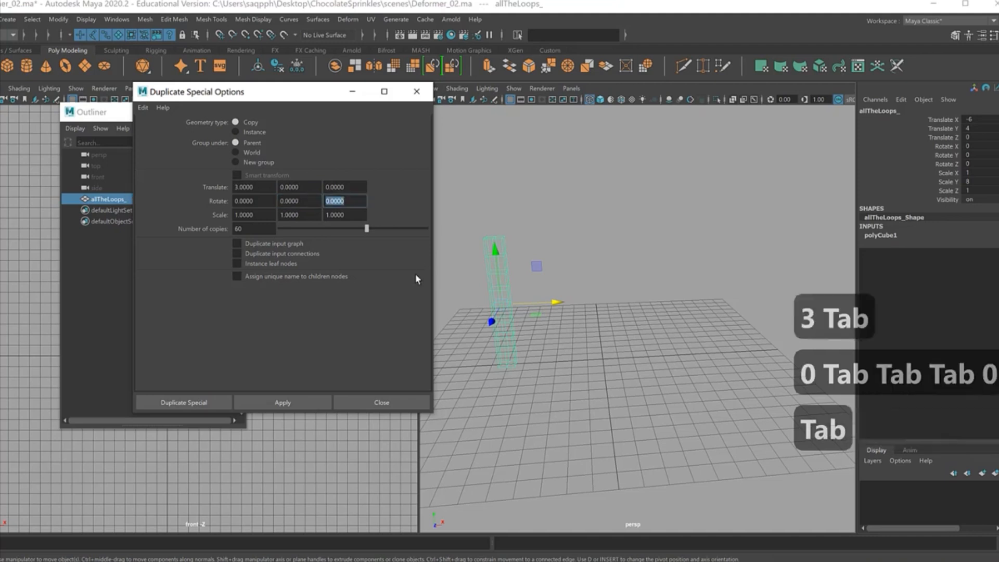
left_click(253, 229)
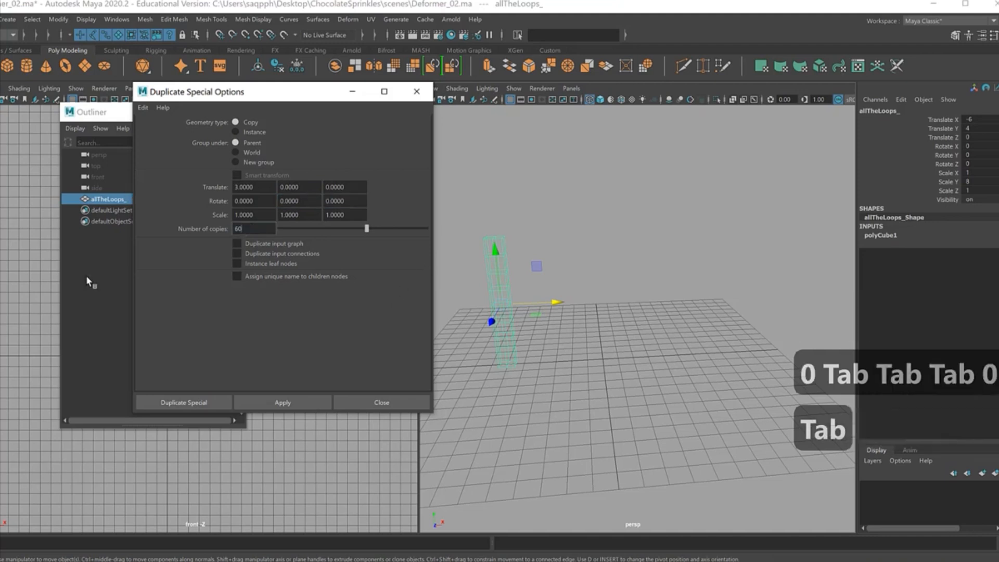
key("BackSpace")
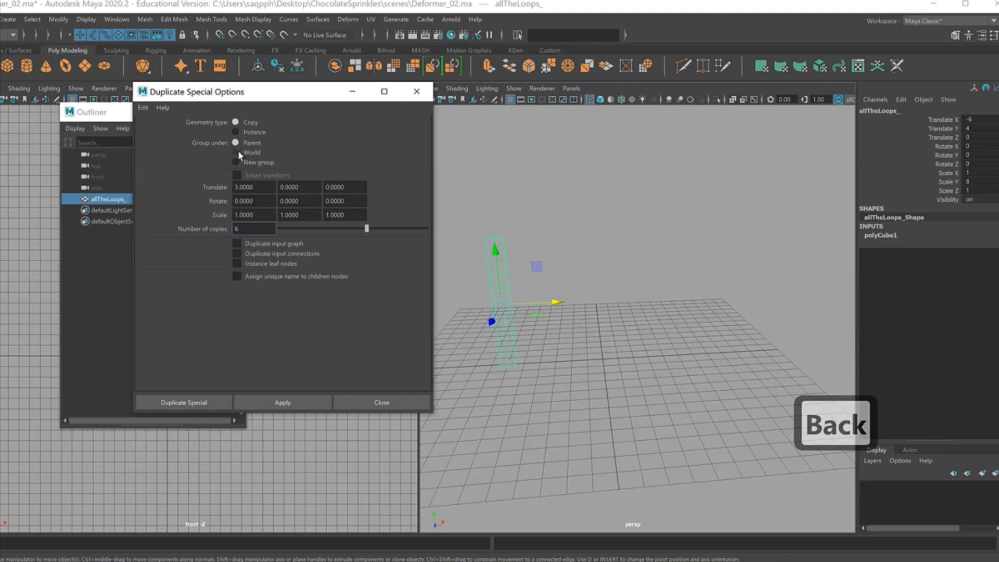
left_click(205, 403)
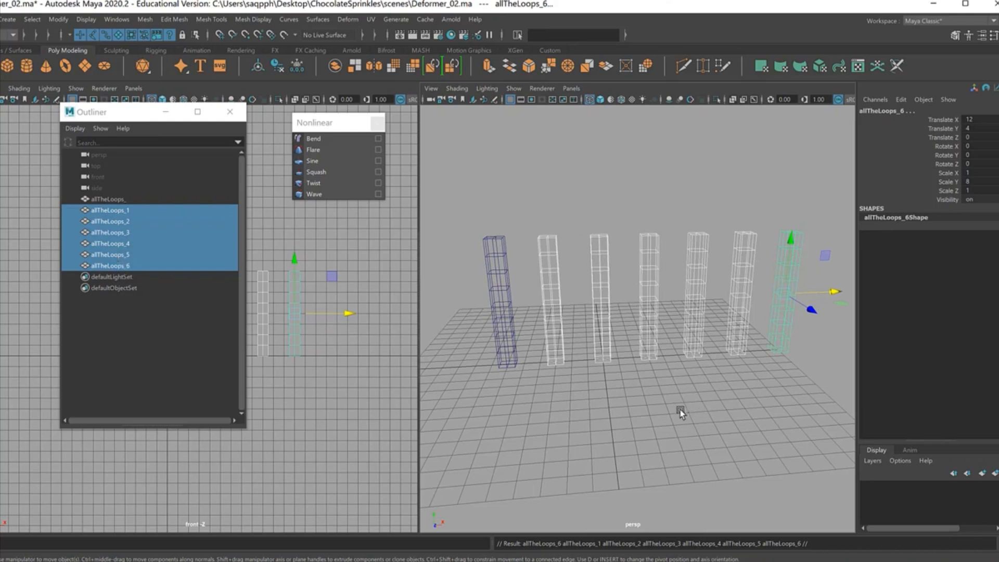
Step: Close the Outliner and switch the perspective view to smooth shading
left_click(230, 111)
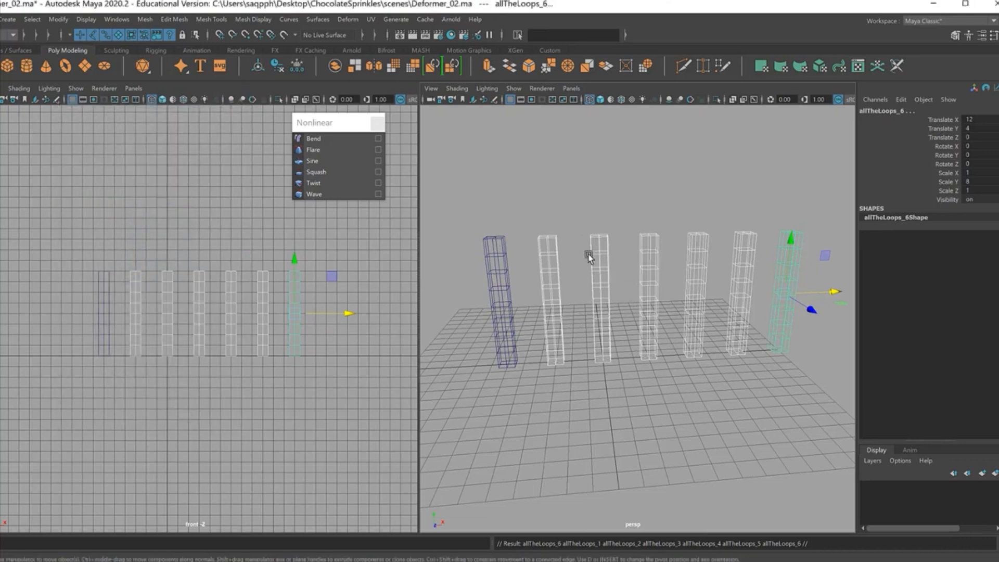
mouse_move(590, 354)
left_mouse_down("alt")
mouse_move(560, 361)
mouse_move(576, 386)
left_mouse_up("alt")
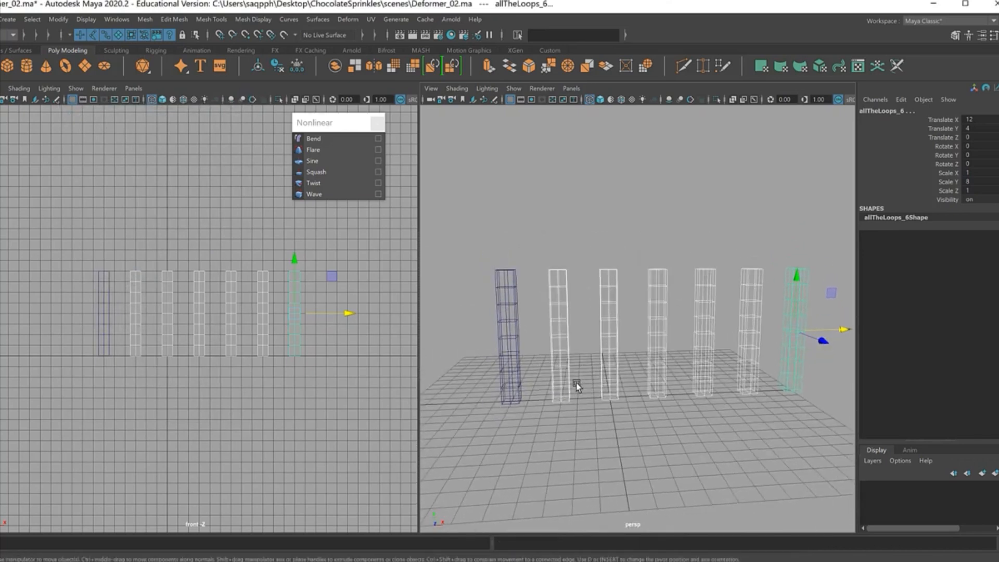
key("5")
middle_click_drag(667, 415, 547, 382, "alt")
Step: Maximize the perspective view and move the floating Nonlinear palette clear of the columns
left_click(629, 387)
key("space")
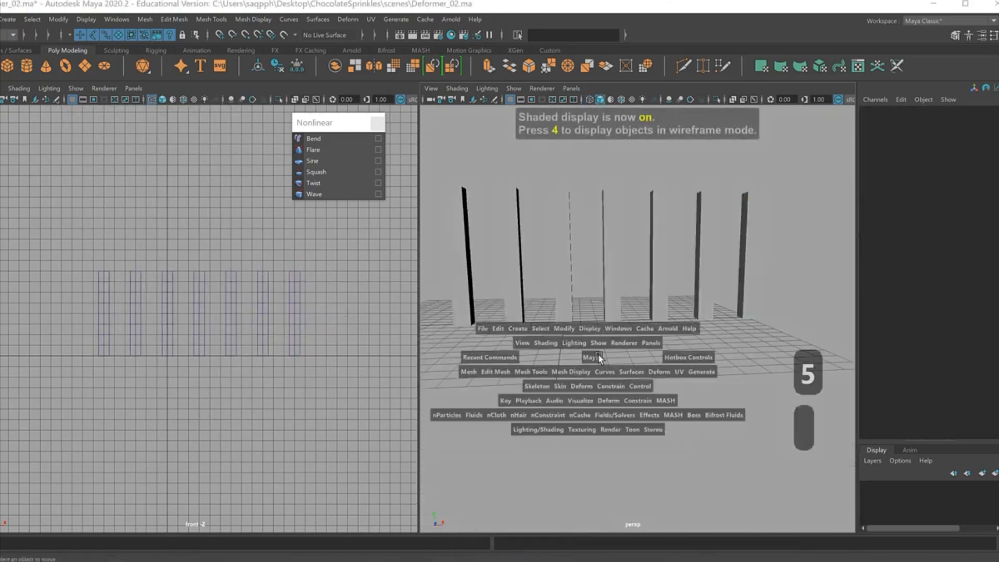
left_click_drag(547, 382, 511, 375, "alt")
left_click_drag(339, 126, 741, 136)
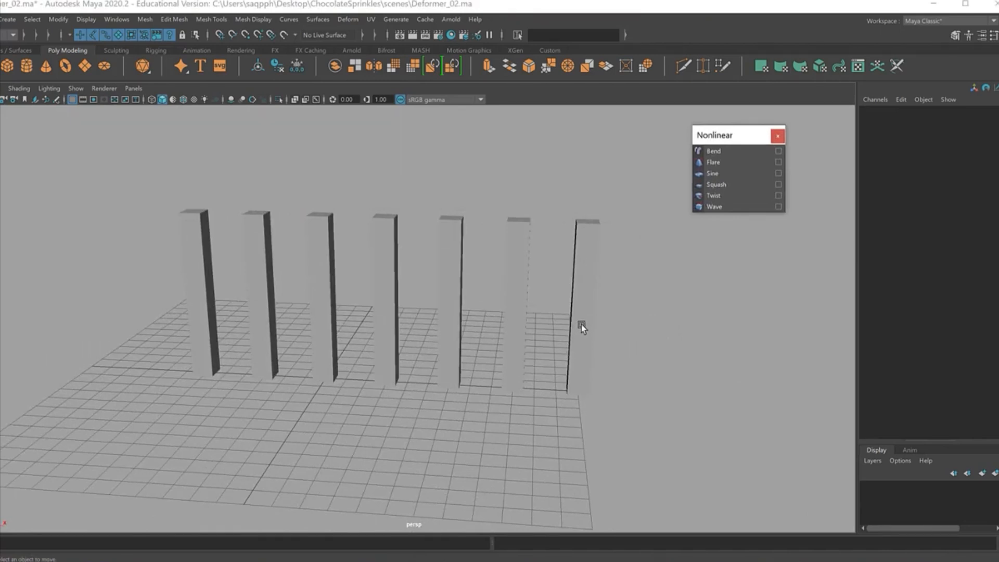
Step: Cycle through the viewport background colors and settle on the blue gradient
key("alt+b")
left_click_drag(633, 362, 575, 359, "alt")
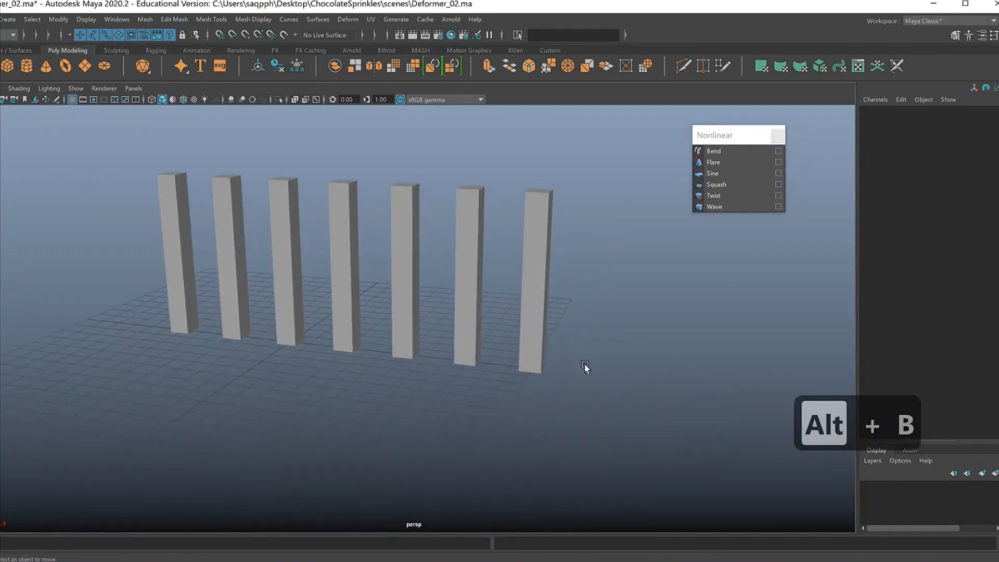
key("alt+b")
key("alt+b")
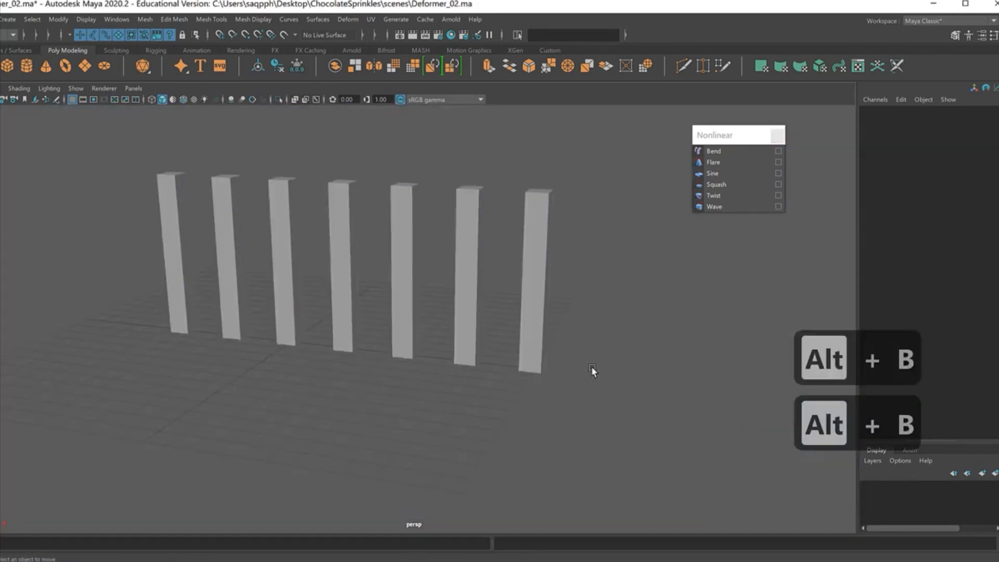
key("alt+b")
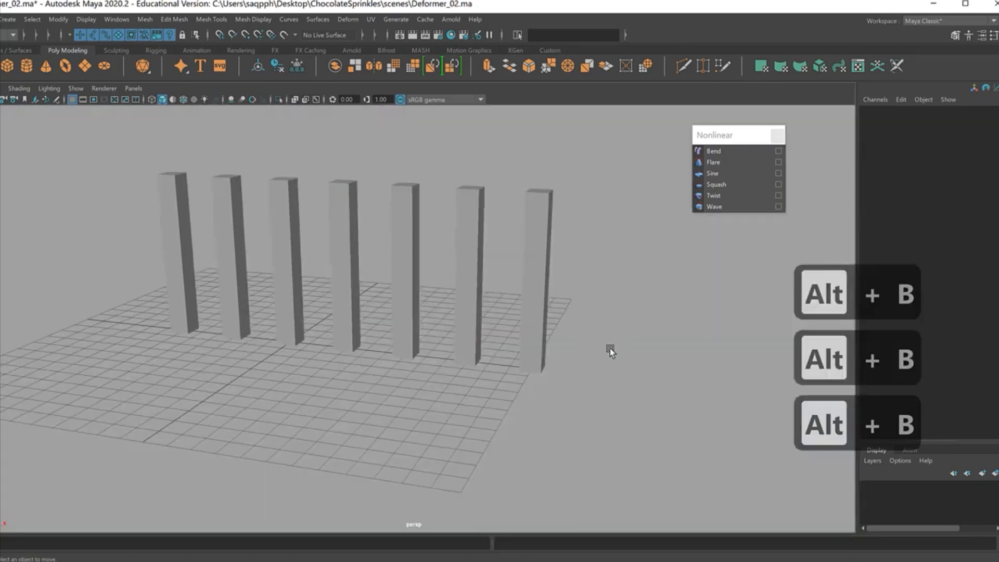
left_click_drag(596, 363, 577, 401, "alt")
key("alt+b")
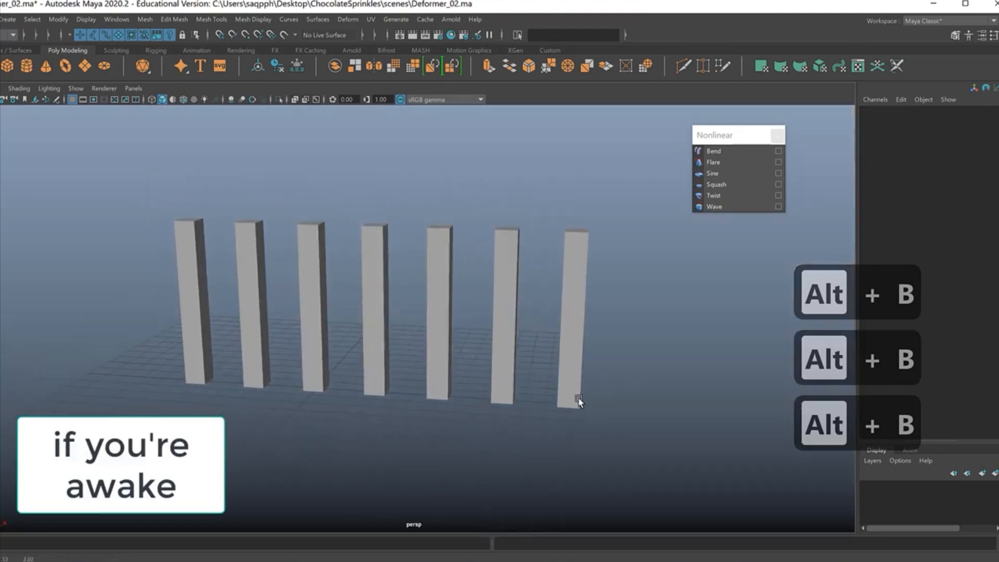
Step: Select all seven columns and turn on Wireframe on Shaded in the perspective view
left_click_drag(149, 183, 655, 326)
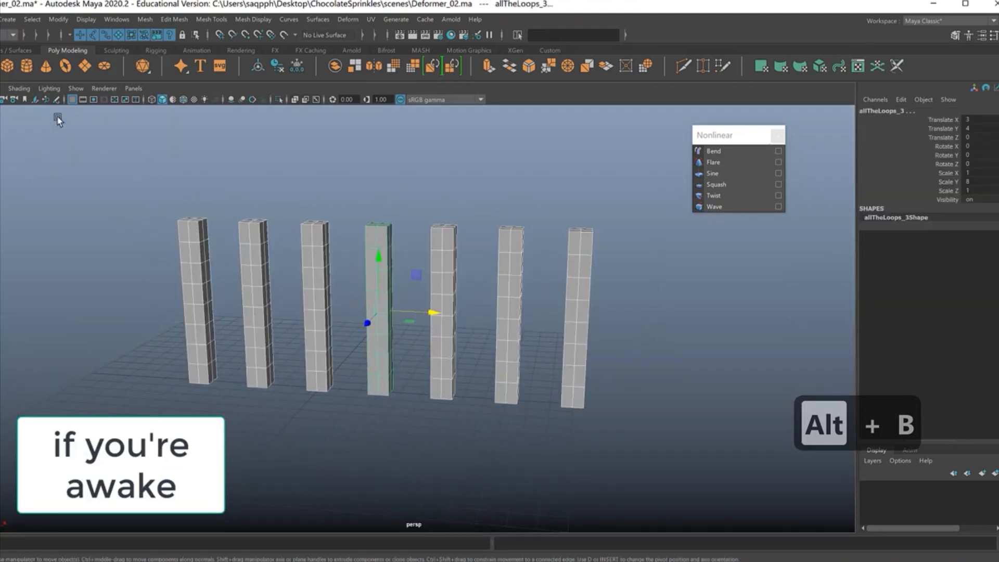
left_click(17, 89)
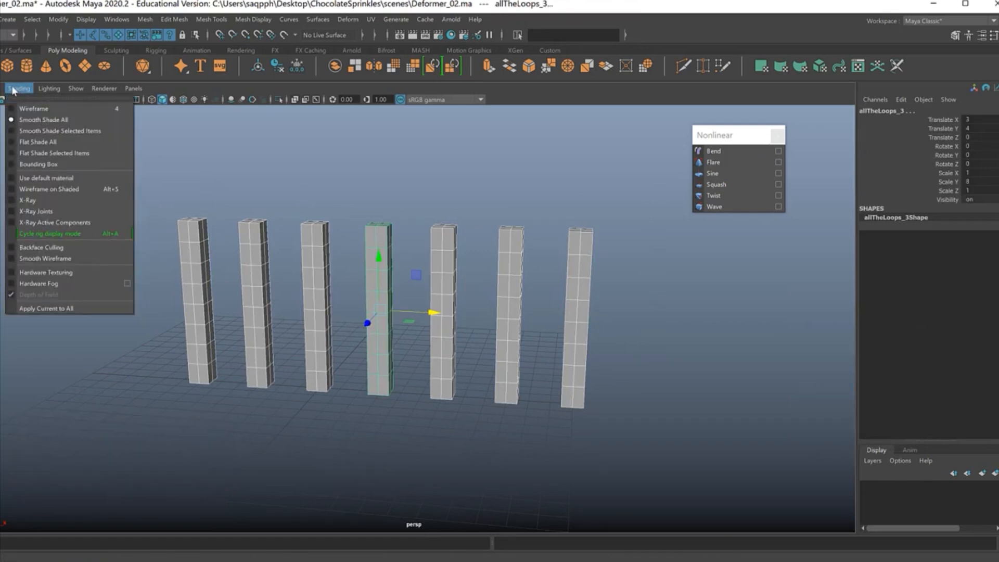
left_click(13, 192)
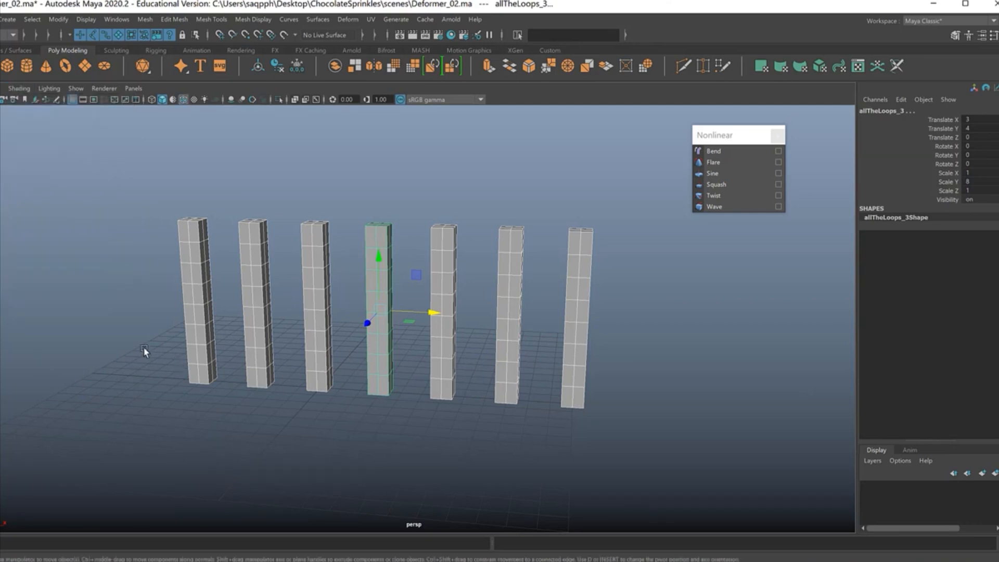
Step: Apply a Bend deformer to the first column of the row
left_click(124, 515)
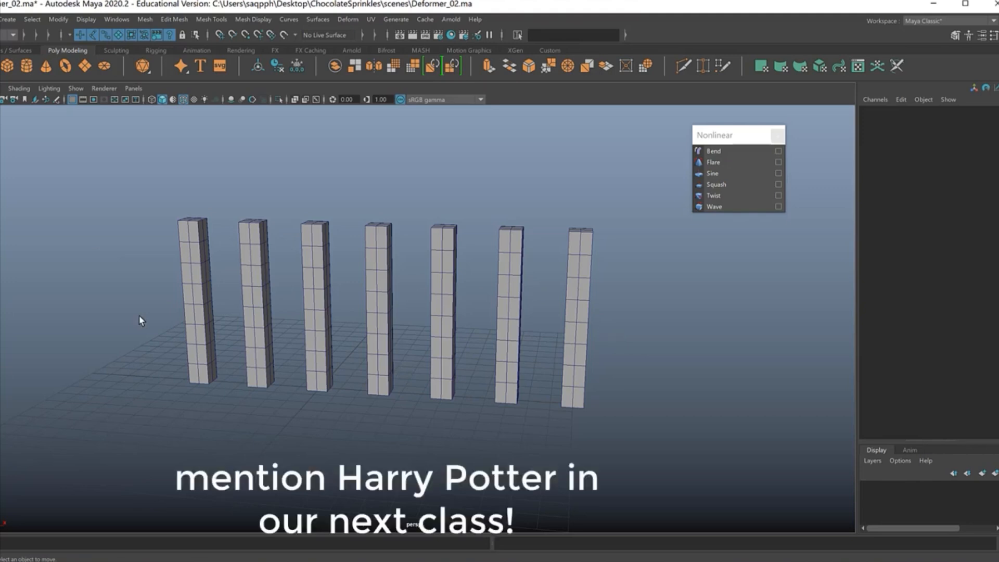
left_click(192, 364)
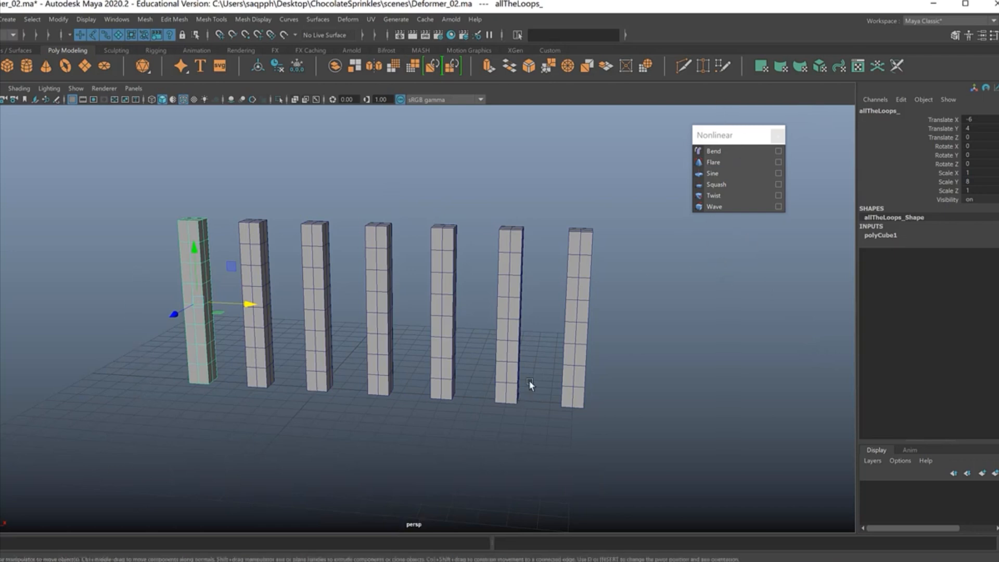
left_click(713, 152)
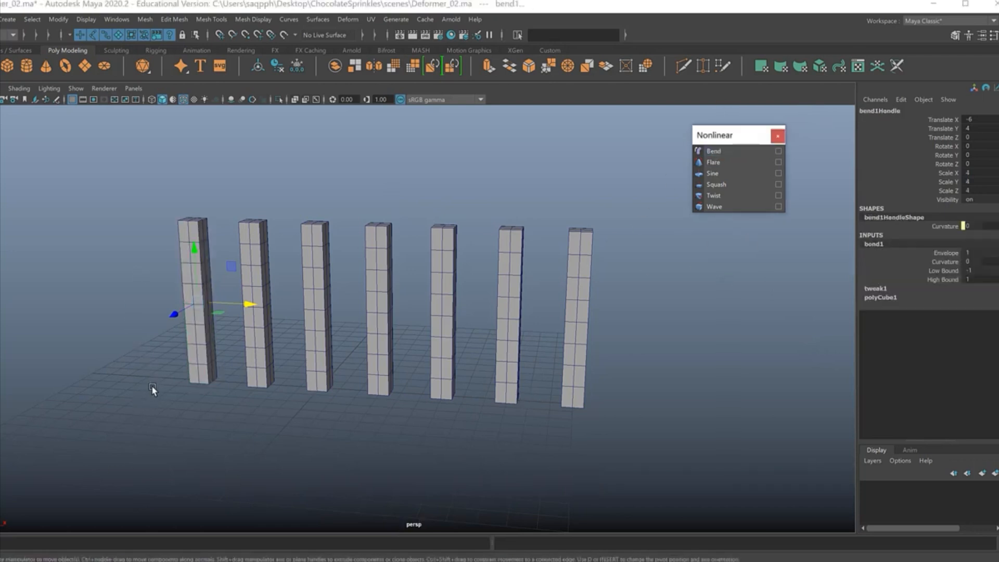
Step: Check the bend handle in wireframe display, return to shaded display and turn on X-Ray for the perspective view
key("4")
mouse_move(288, 424)
left_mouse_down("alt")
mouse_move(342, 411)
mouse_move(314, 424)
mouse_move(312, 404)
mouse_move(408, 344)
mouse_move(357, 386)
left_mouse_up("alt")
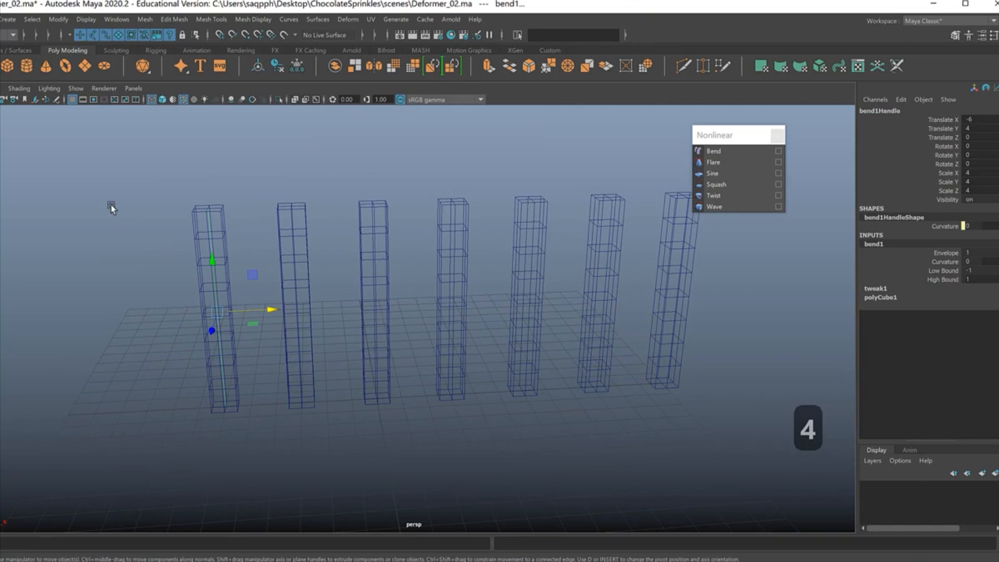
key("5")
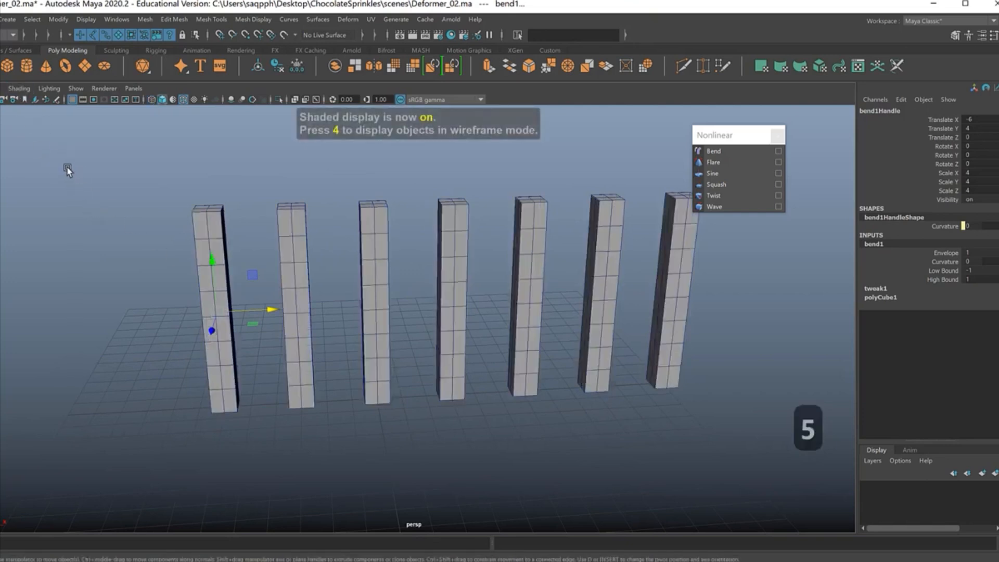
left_click(19, 88)
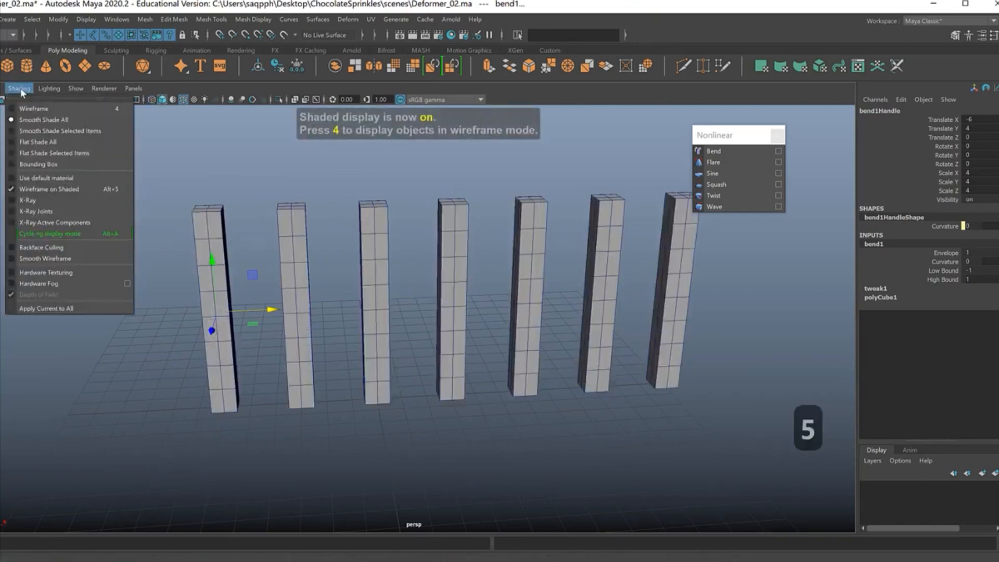
left_click(45, 201)
mouse_move(336, 404)
left_mouse_down("alt")
mouse_move(301, 401)
mouse_move(357, 402)
mouse_move(339, 398)
mouse_move(327, 359)
left_mouse_up("alt")
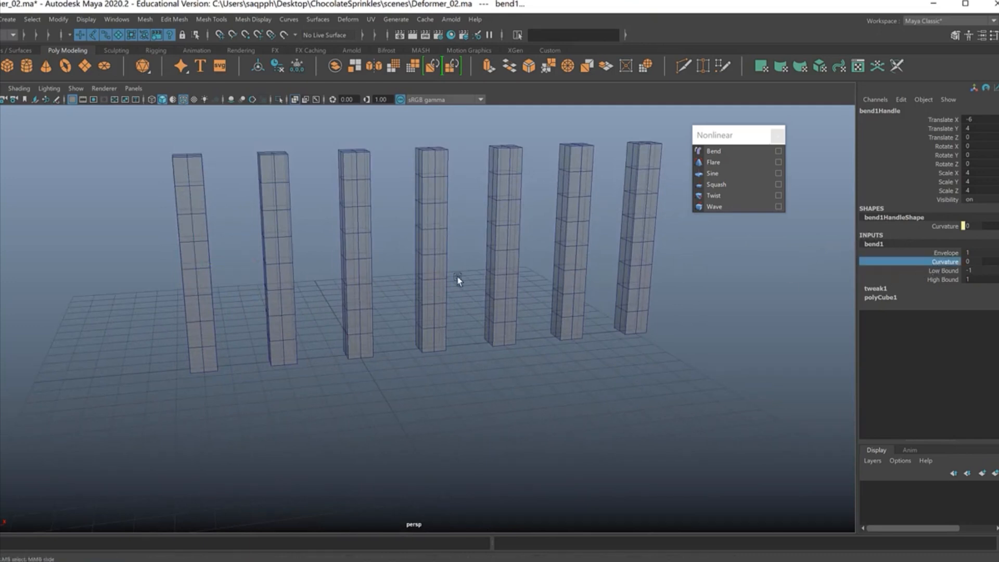
Step: Select the first column and set its bend deformer's Curvature to about -85.9
left_click_drag(217, 152, 75, 329)
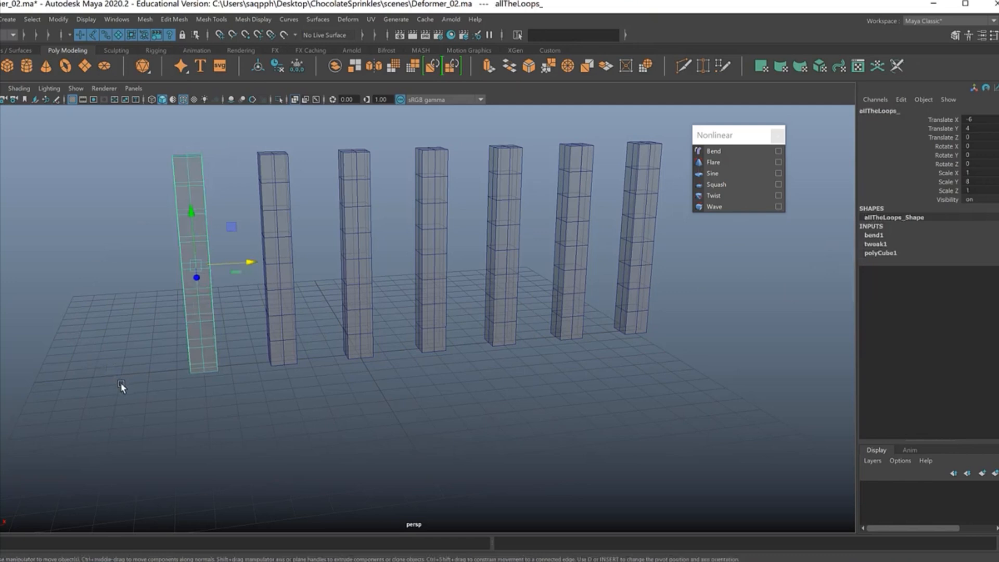
left_click(874, 235)
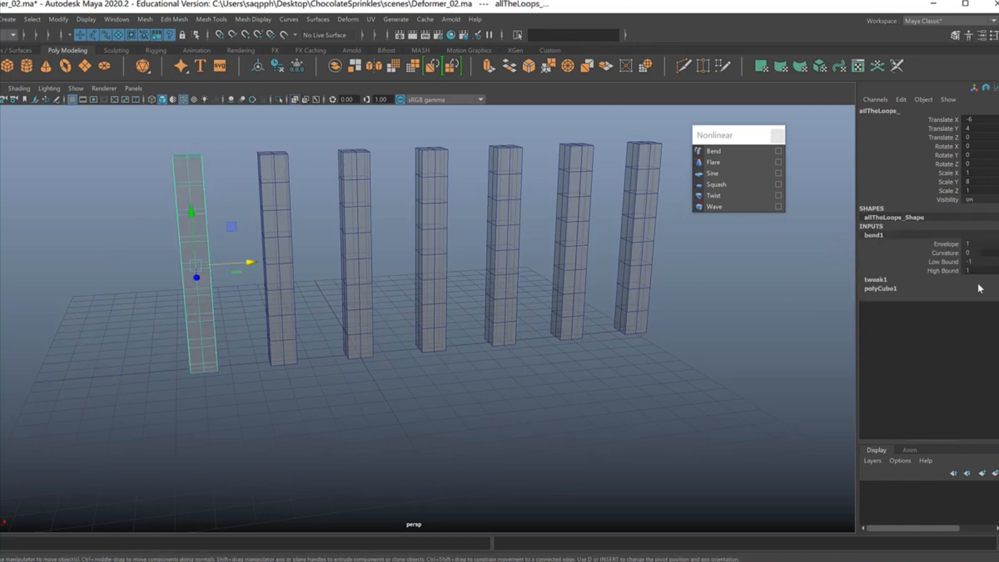
left_click(943, 253)
middle_click_drag(745, 310, 640, 348)
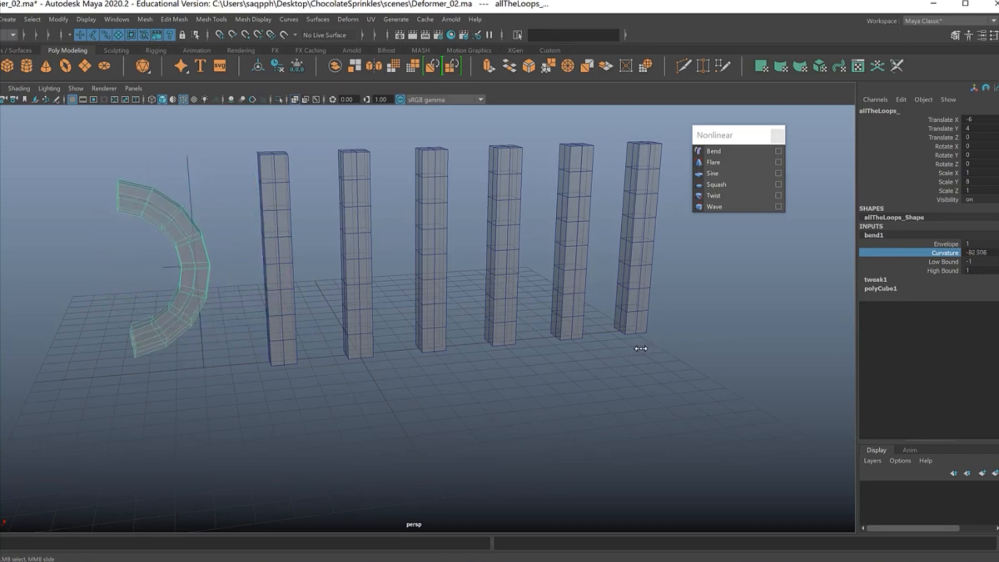
Step: Set the bend deformer's High Bound to 0 and Low Bound to -2
left_click(942, 270)
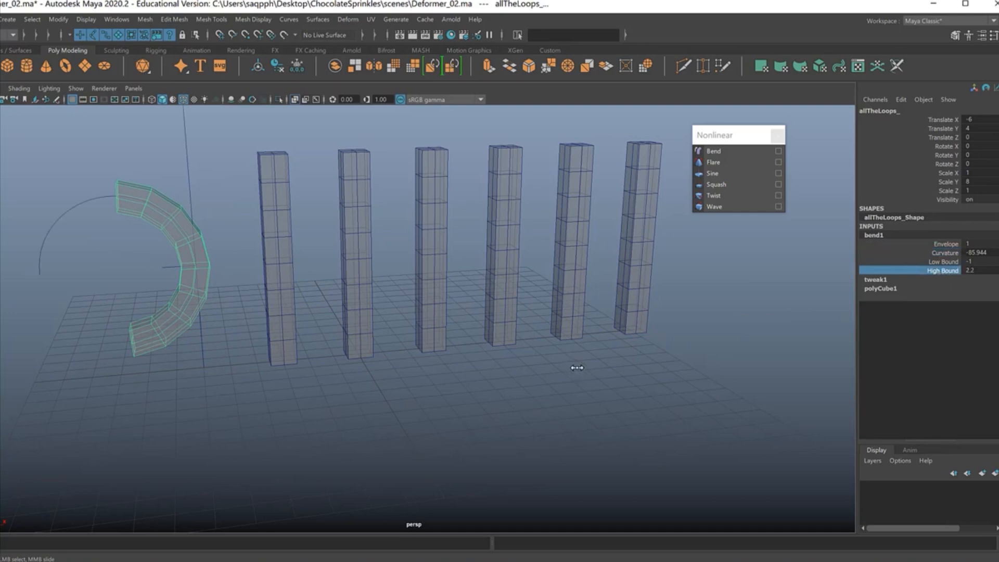
middle_click_drag(573, 370, 567, 369)
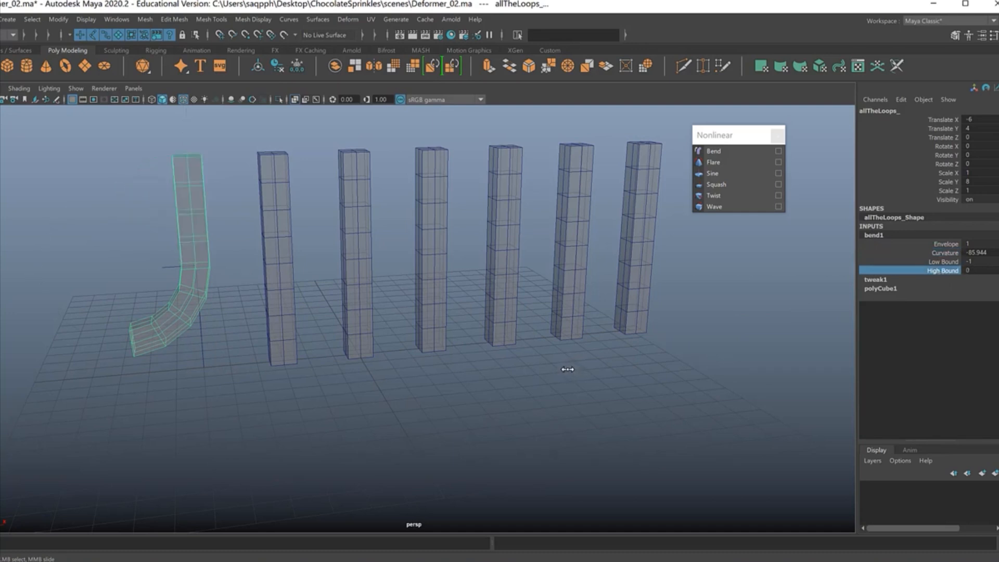
left_click(940, 262)
middle_click_drag(735, 307, 676, 342)
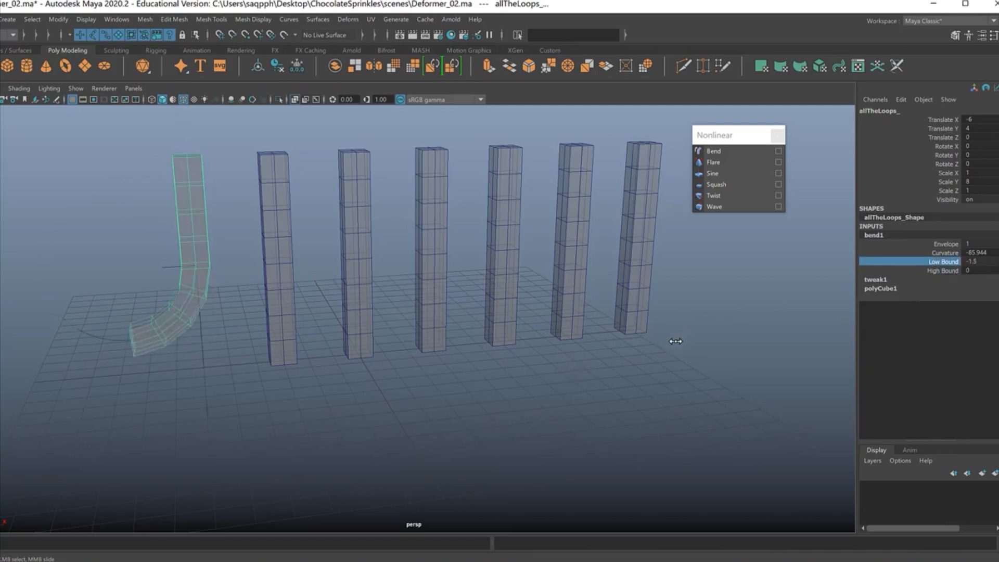
Step: Raise the first column through the bend handle to about 5.9 in Y, and set its Translate Y to 0
left_click(202, 165)
left_click_drag(193, 221, 129, 158)
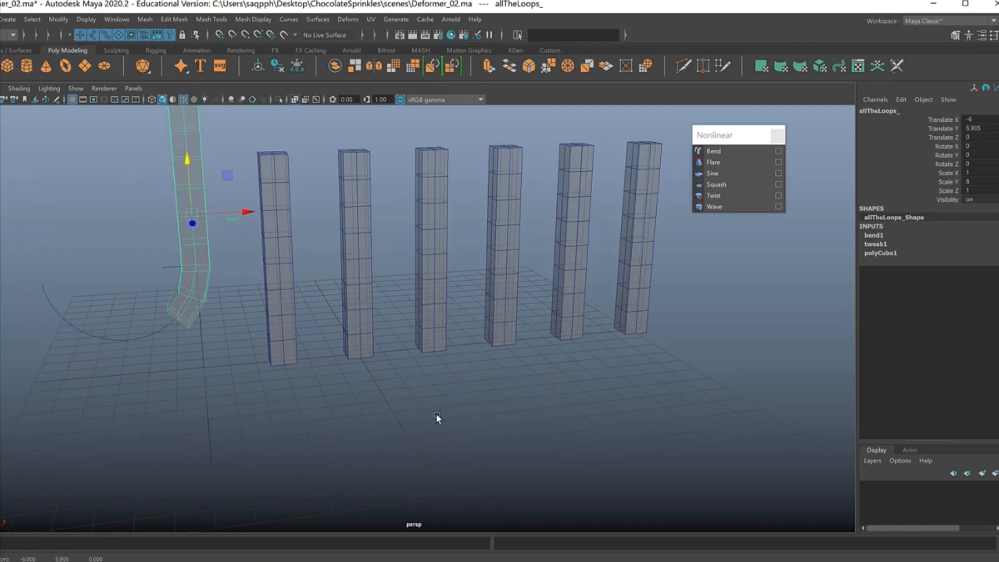
double_click(980, 130)
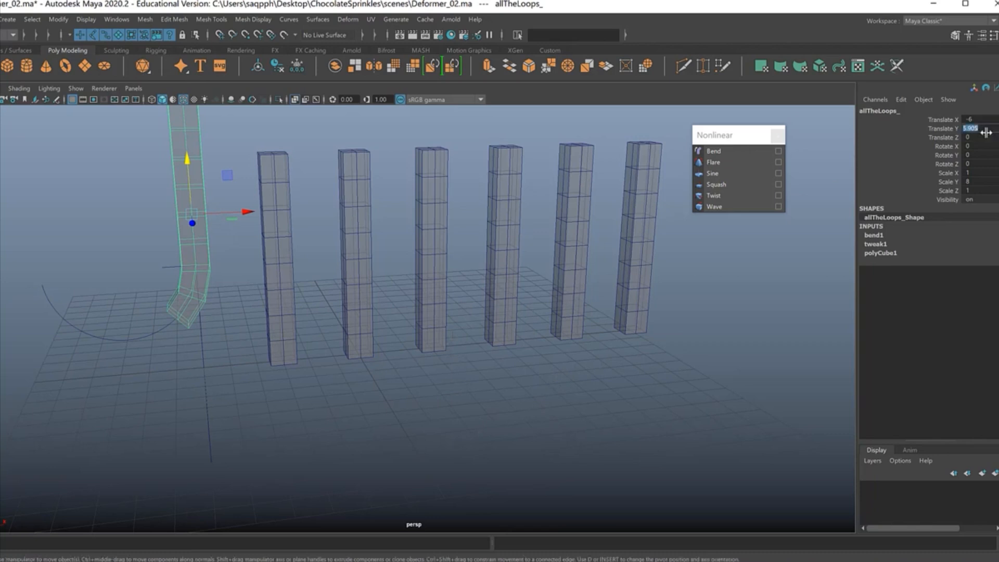
type("0")
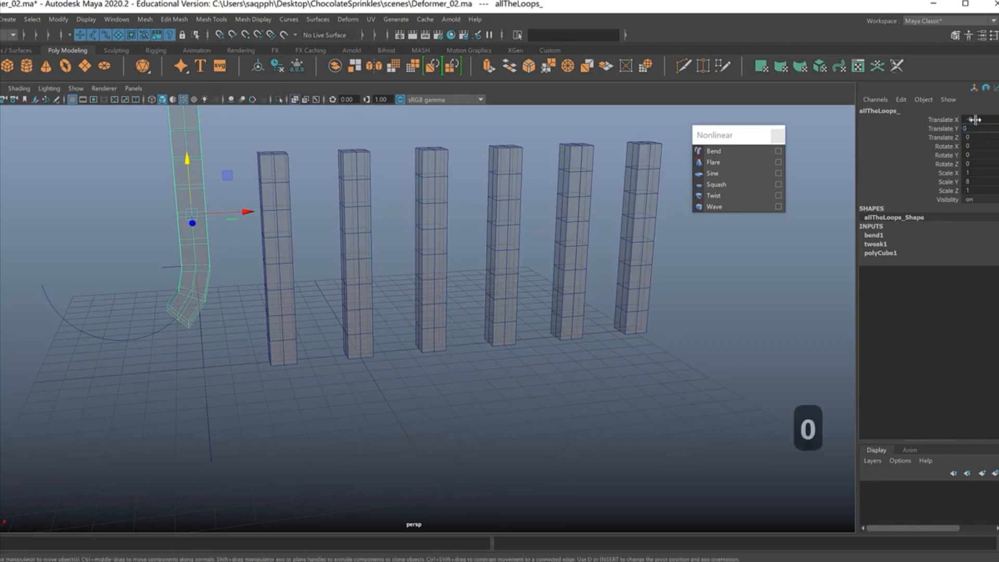
key("Return")
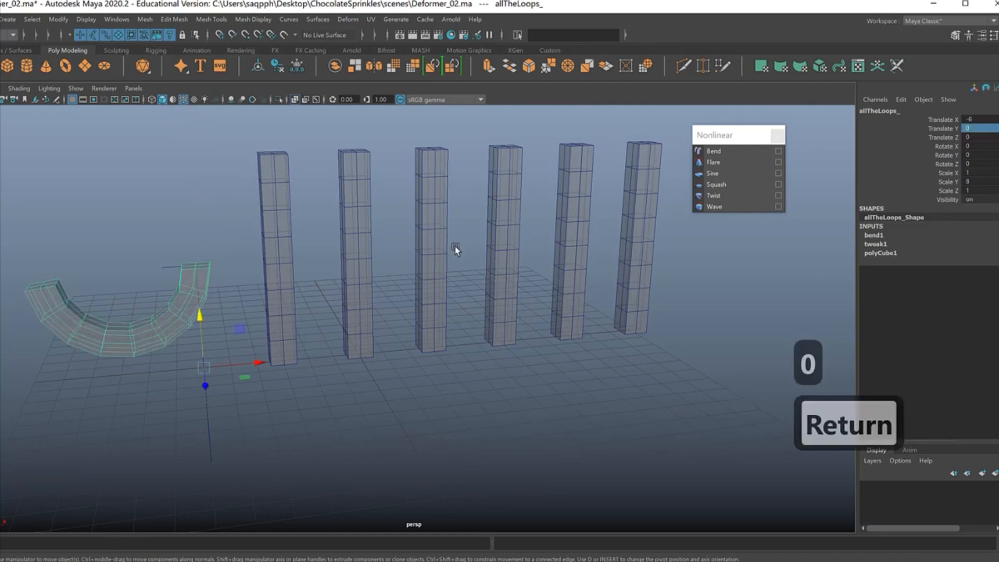
Step: Move the first column back up through the bend handle and set its Translate Y to 4
left_click_drag(198, 314, 192, 239)
double_click(987, 127)
type("4")
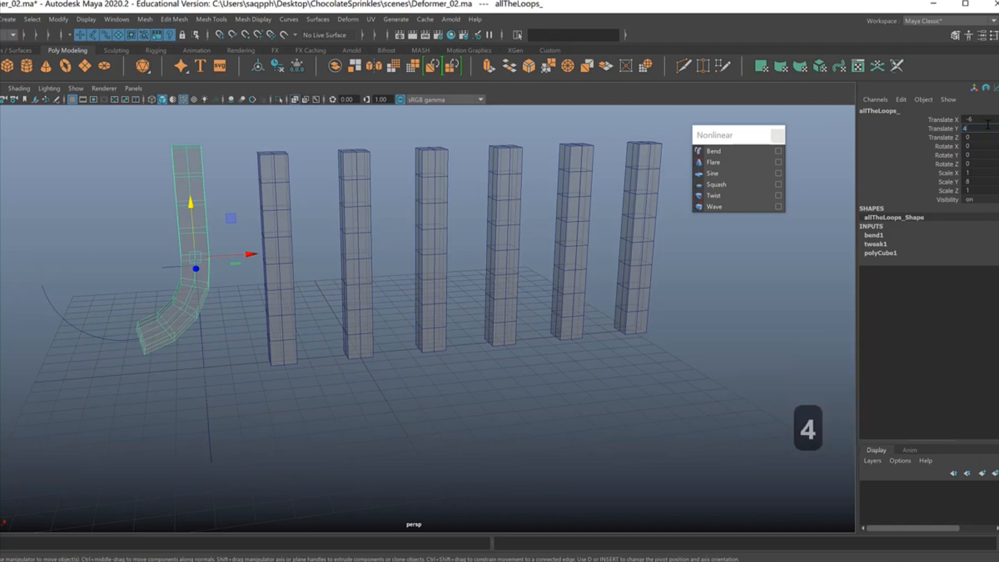
key("Return")
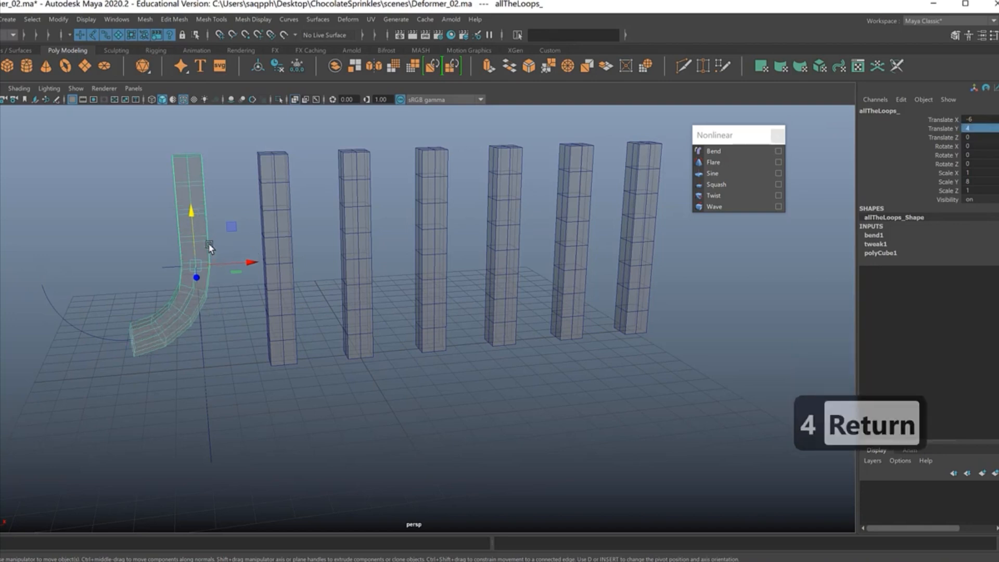
Step: Set the first column's bend Low Bound to 0 and High Bound to about 4.1
left_click(877, 236)
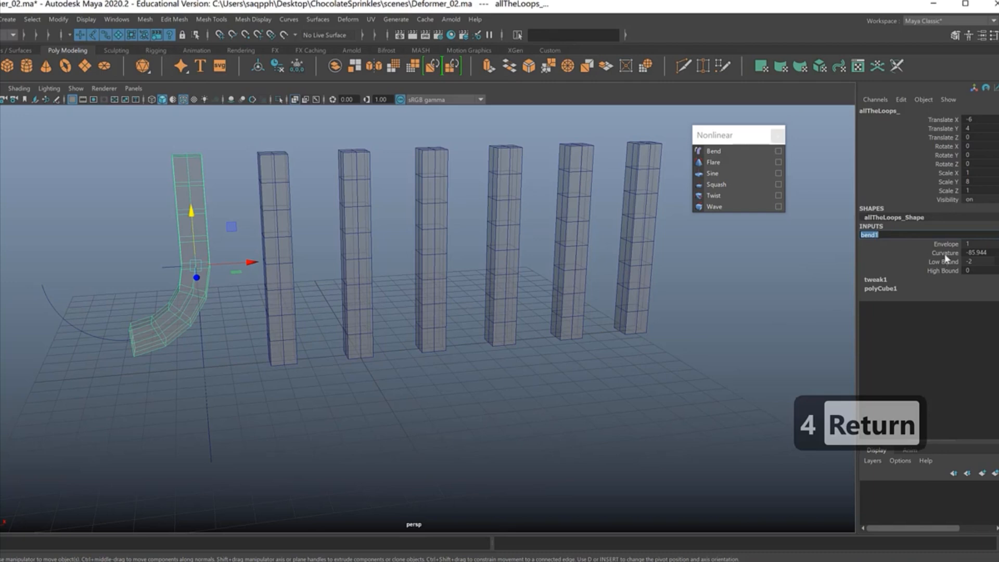
left_click(944, 263)
middle_click_drag(698, 281, 651, 328)
left_click(932, 270)
middle_click_drag(597, 388, 606, 384)
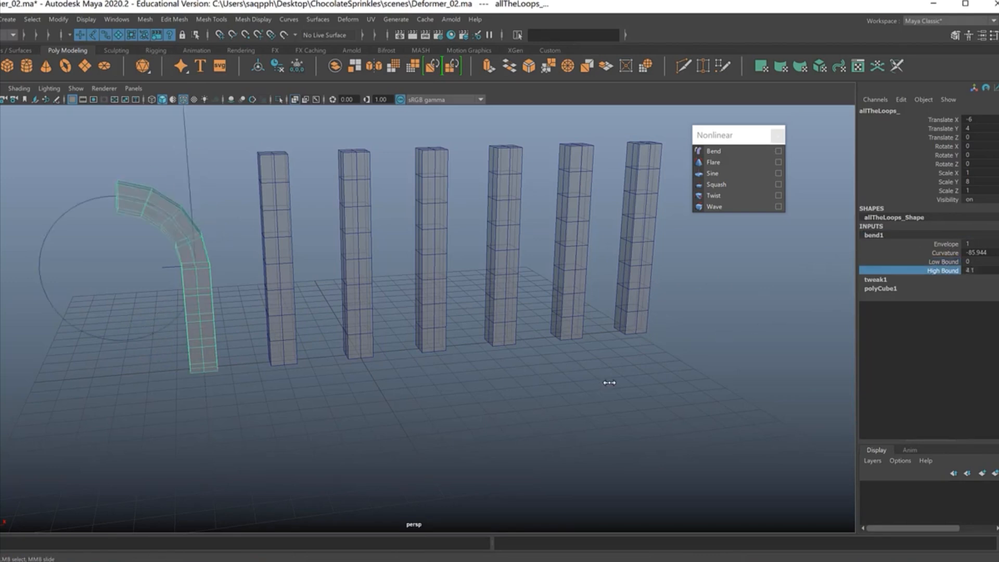
Step: Select the bend handle and rotate it freely around several axes to redirect the first column's bend
left_click_drag(169, 163, 273, 201)
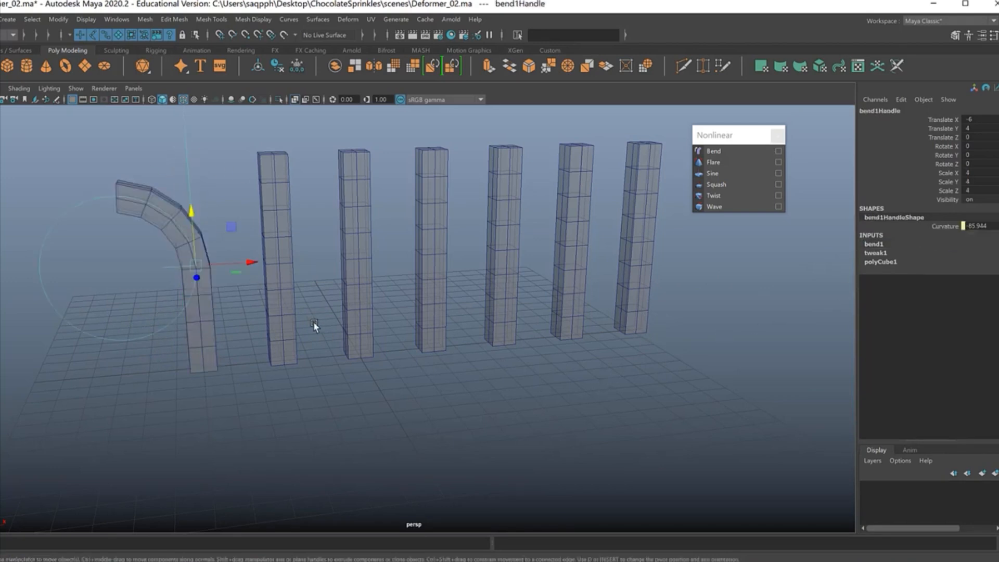
key("e")
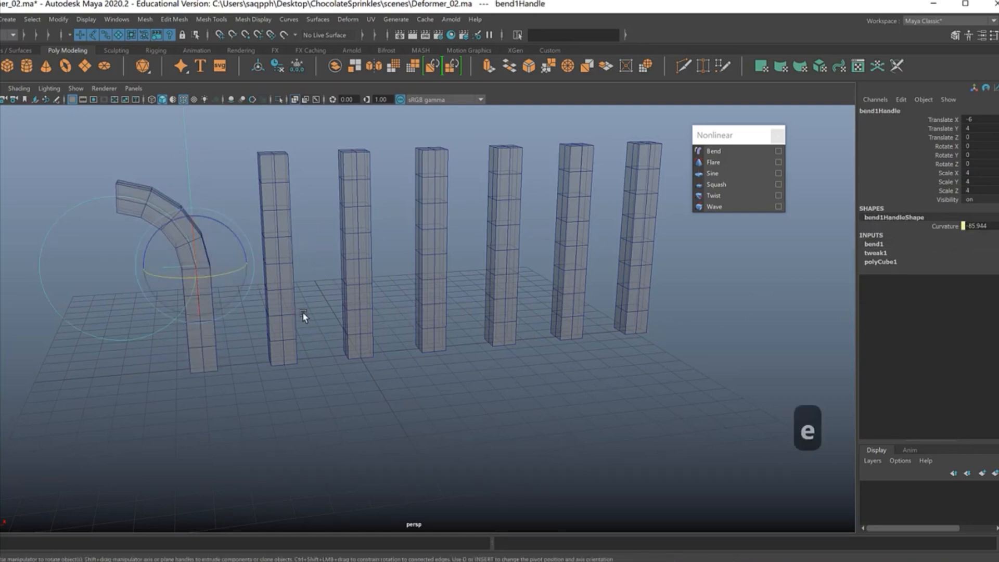
left_click_drag(228, 276, 155, 276)
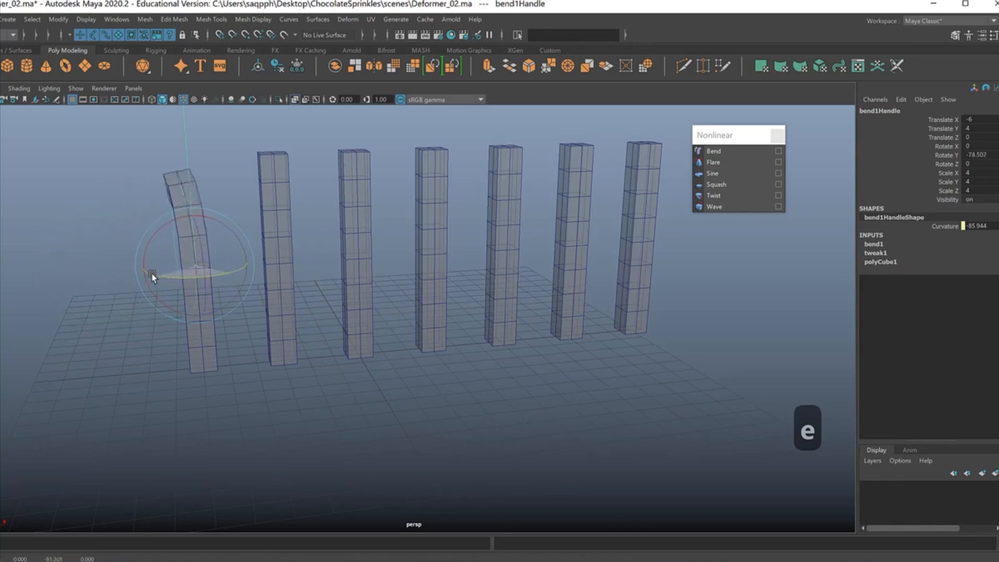
left_click_drag(239, 265, 276, 252)
left_click_drag(180, 281, 302, 240)
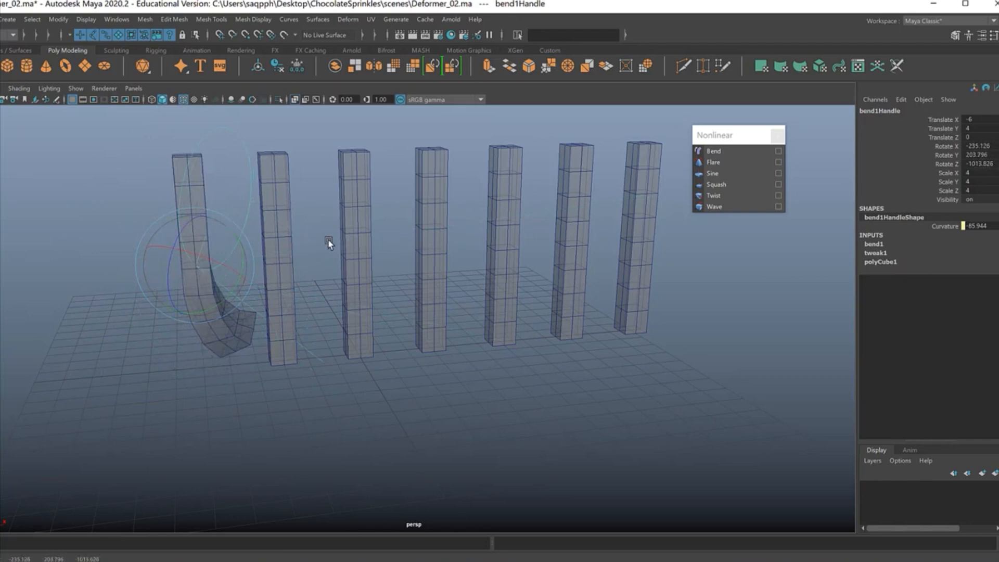
Step: Undo the handle rotations, column moves and bound changes made since setting the bend's curvature
key("z")
key("z")
key("z")
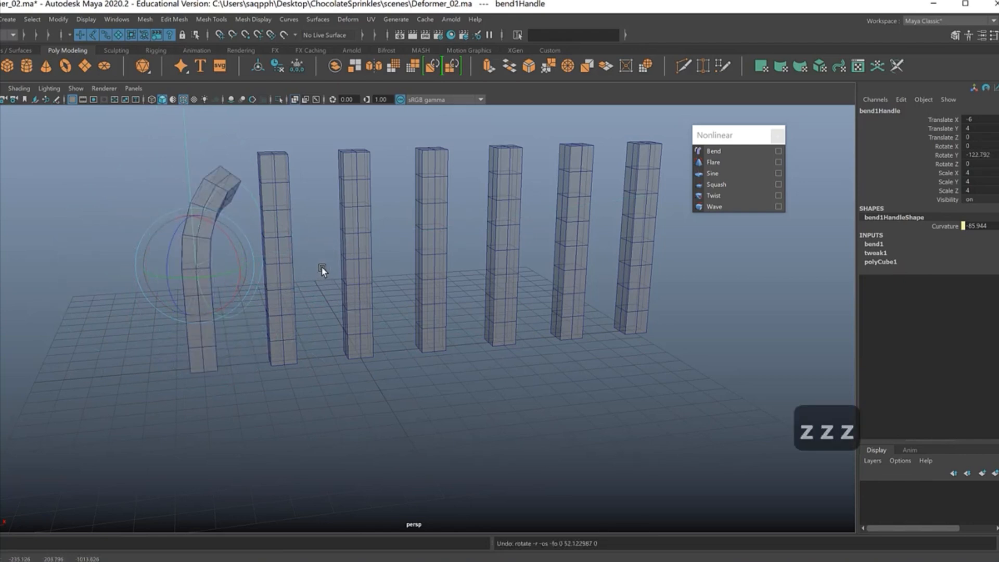
key("z")
key("z")
key("z")
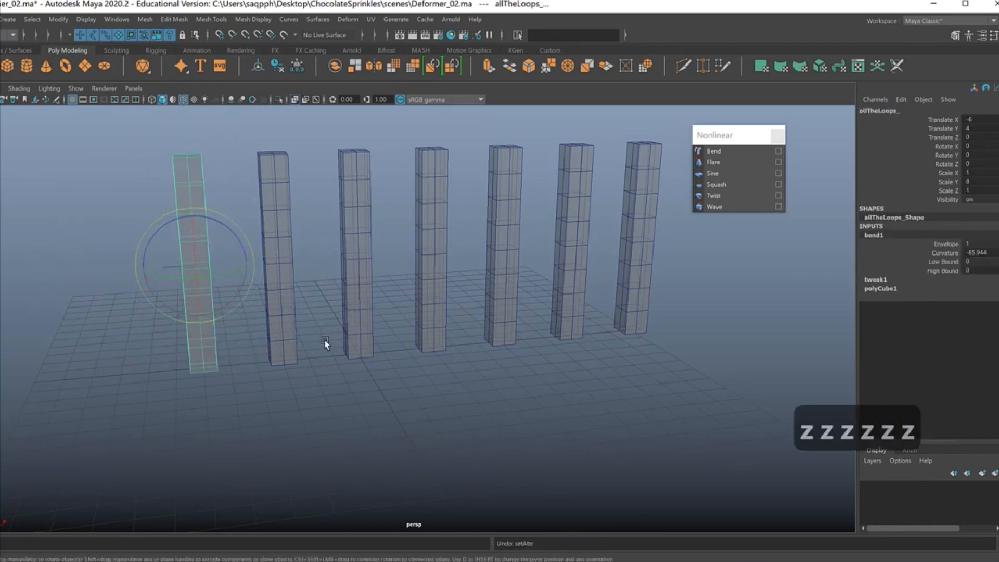
key("z")
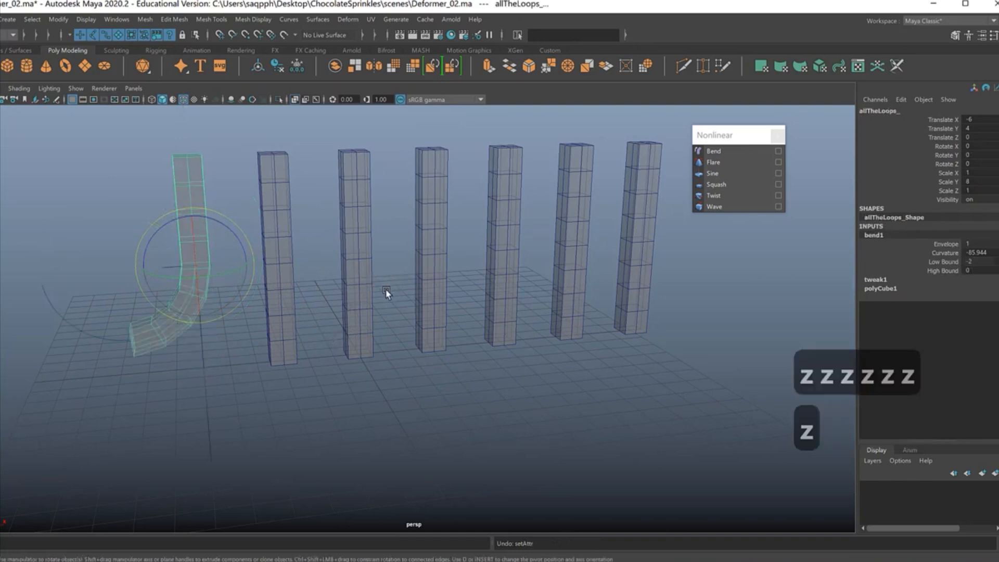
key("z")
key("z")
key("z")
key("z")
key("z")
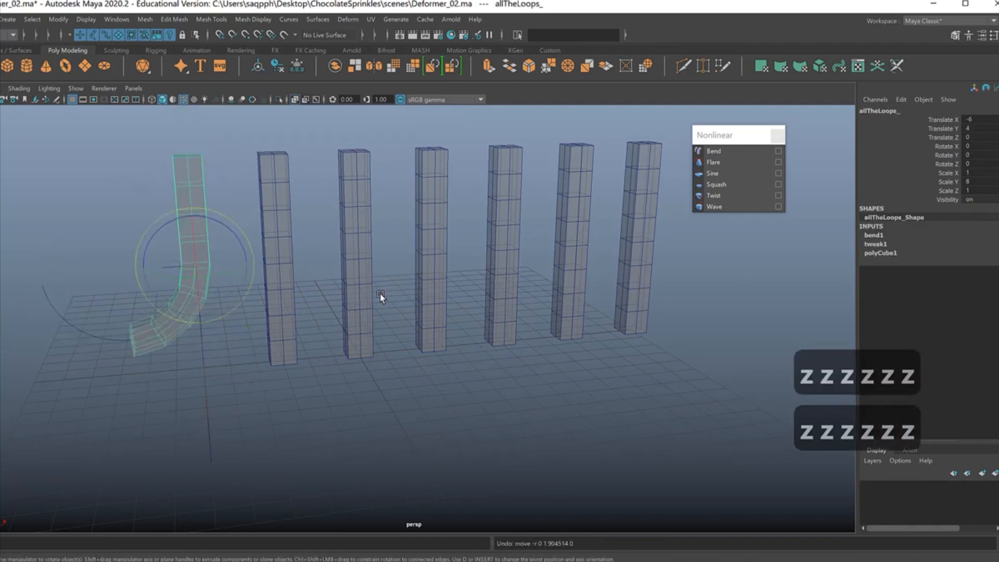
key("z")
key("z")
key("z")
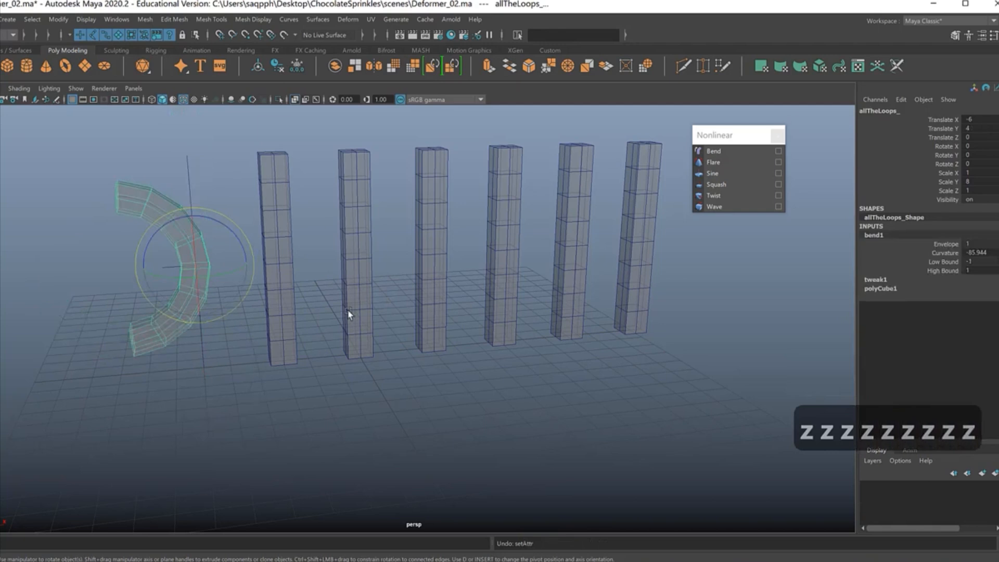
Step: Apply a Flare deformer to the second column and switch to the Move tool
left_click(317, 330)
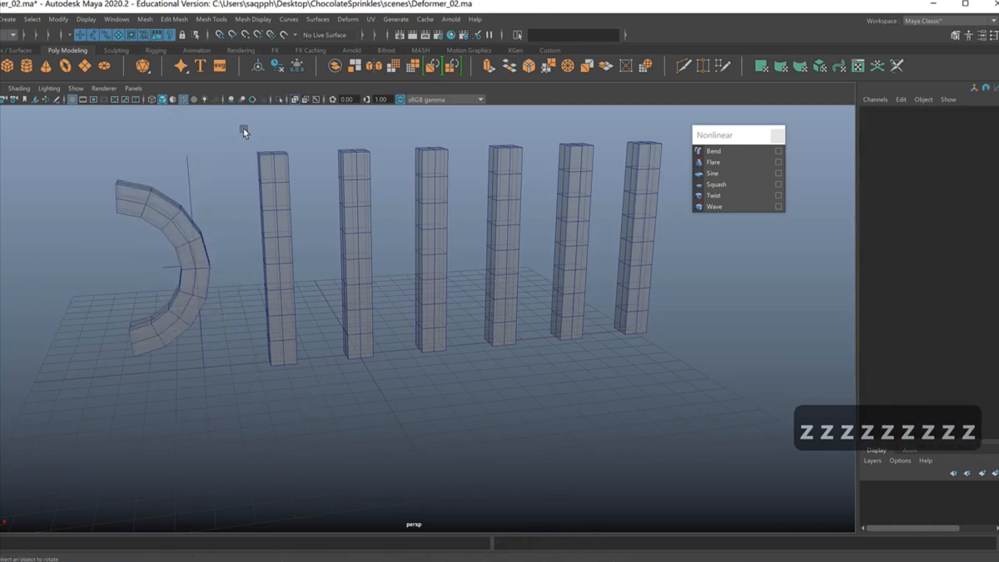
left_click(314, 280)
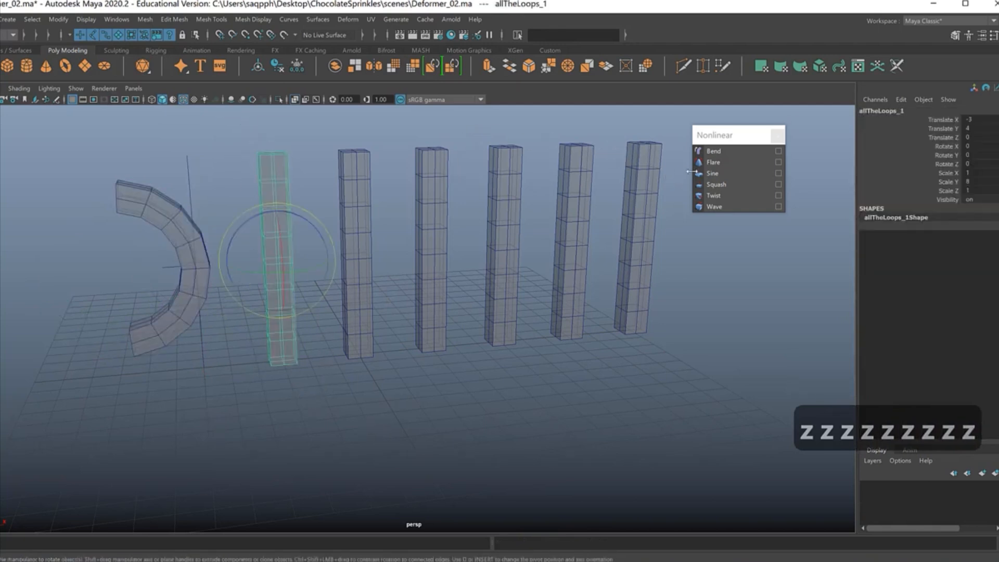
left_click(713, 163)
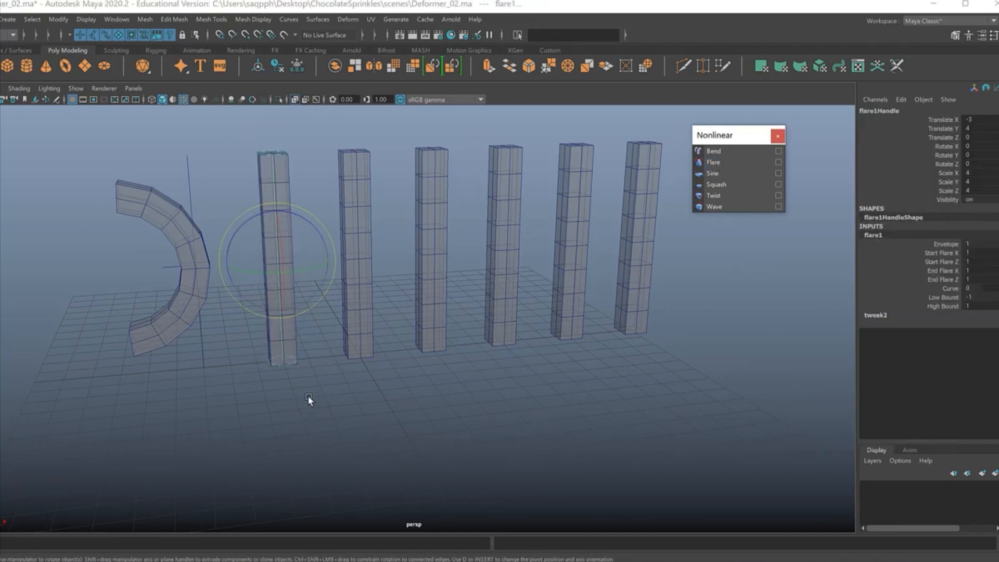
key("w")
left_click_drag(319, 388, 254, 260, "alt")
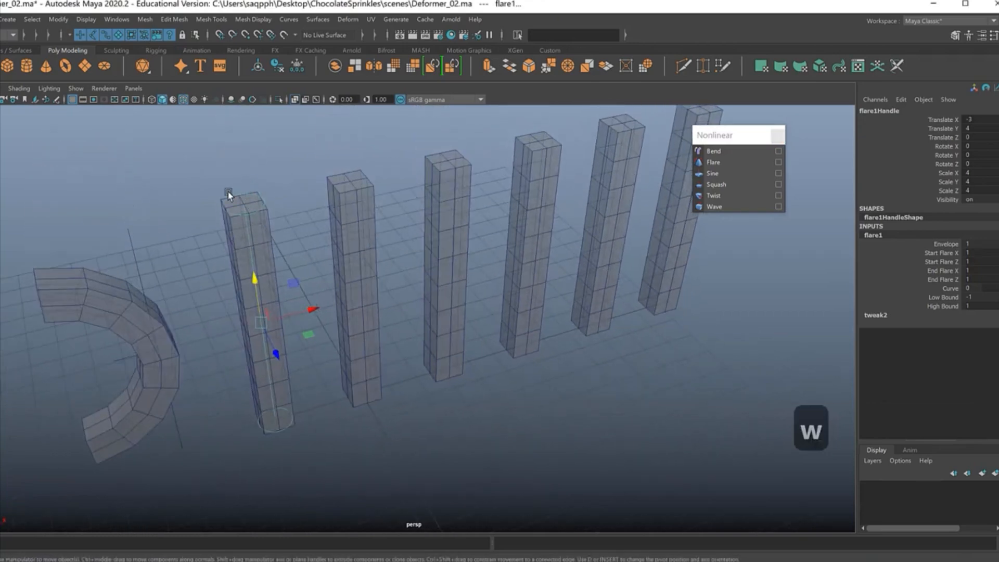
left_click_drag(365, 426, 417, 357, "alt")
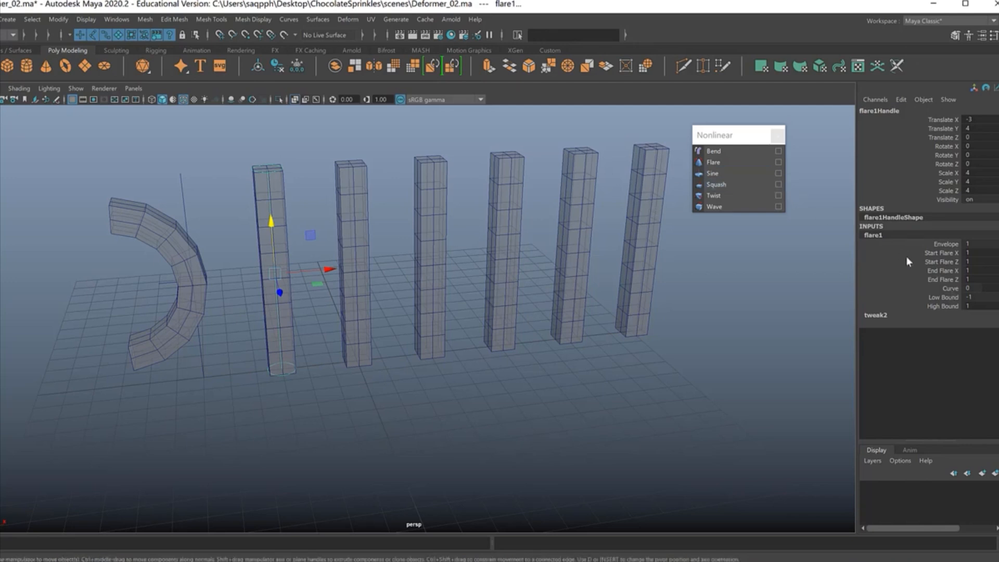
Step: Try separate start flare values on the second column, with Start Flare X about 3.3 and Start Flare Z about 4.3
left_click_drag(934, 253, 938, 279)
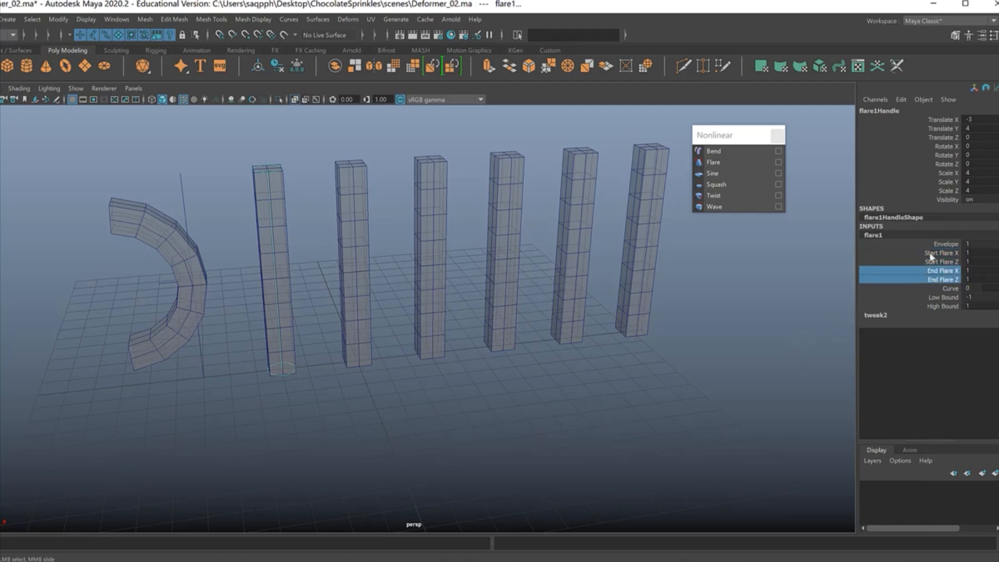
left_click_drag(940, 254, 937, 263)
left_click(937, 253)
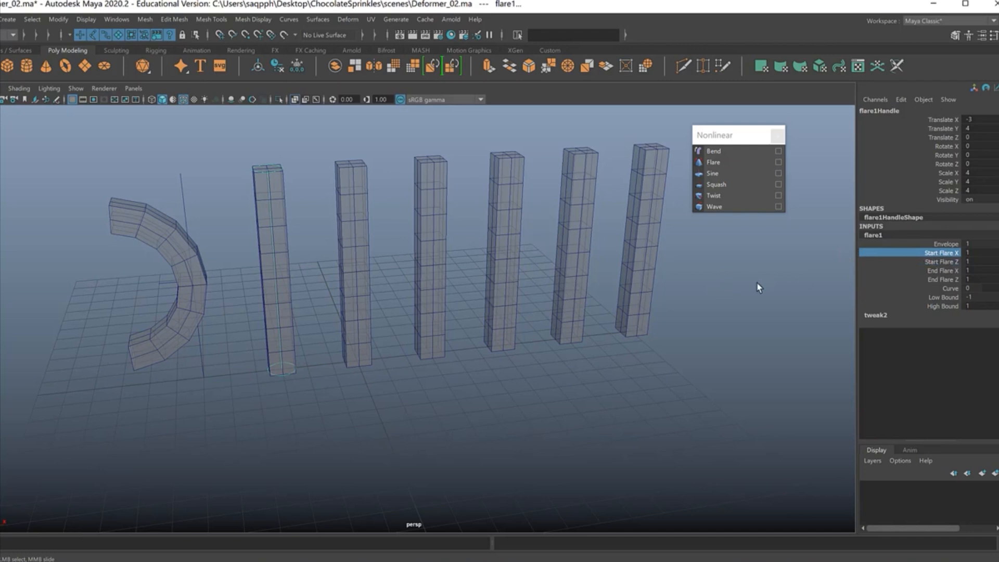
middle_click_drag(672, 318, 650, 323)
left_click_drag(550, 360, 604, 323, "alt")
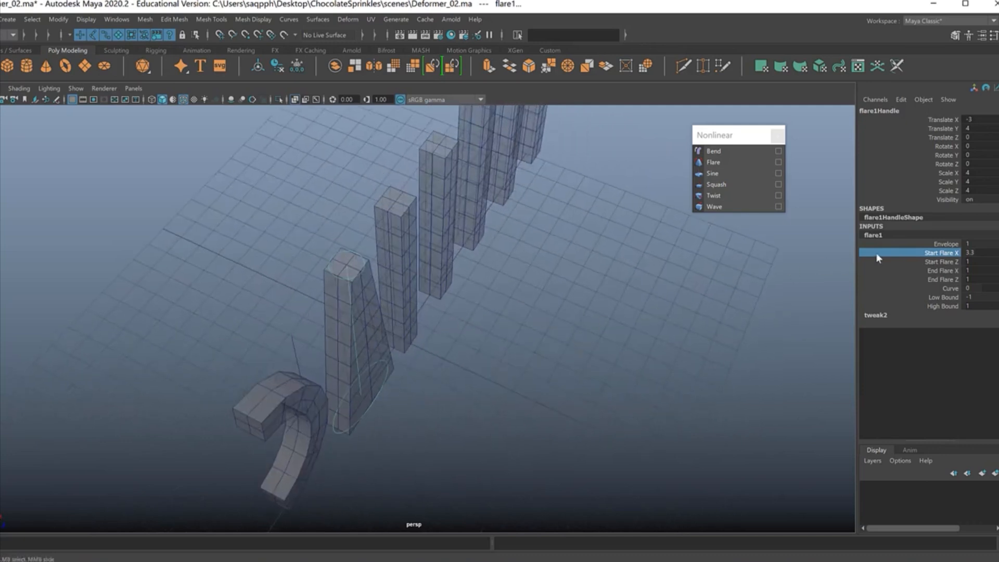
left_click(937, 262)
middle_click_drag(676, 312, 703, 315)
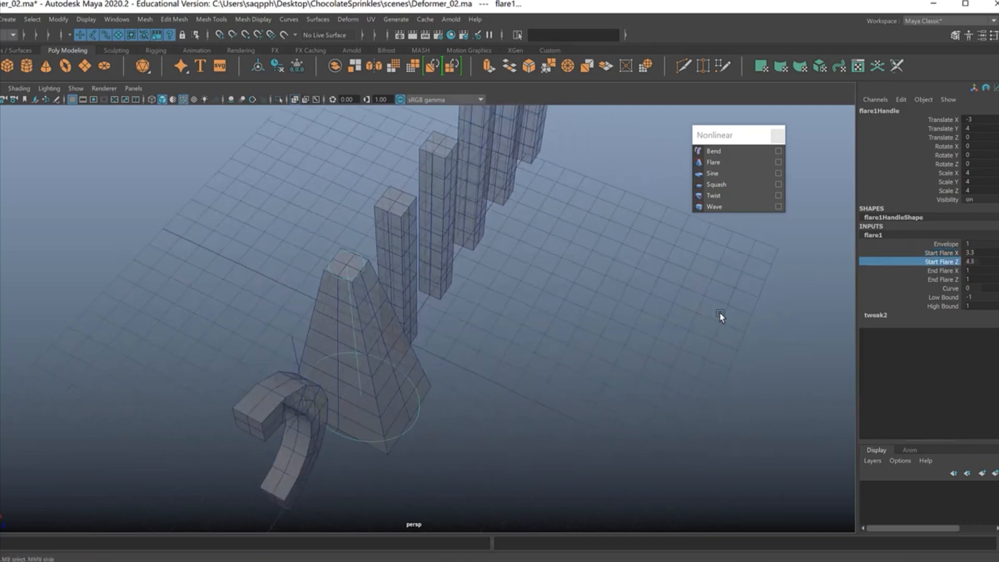
Step: Undo the separate start flare changes and set Start Flare X and Start Flare Z together to about 4.4
key("z")
key("z")
left_click(934, 253, "shift")
middle_click_drag(645, 338, 666, 339)
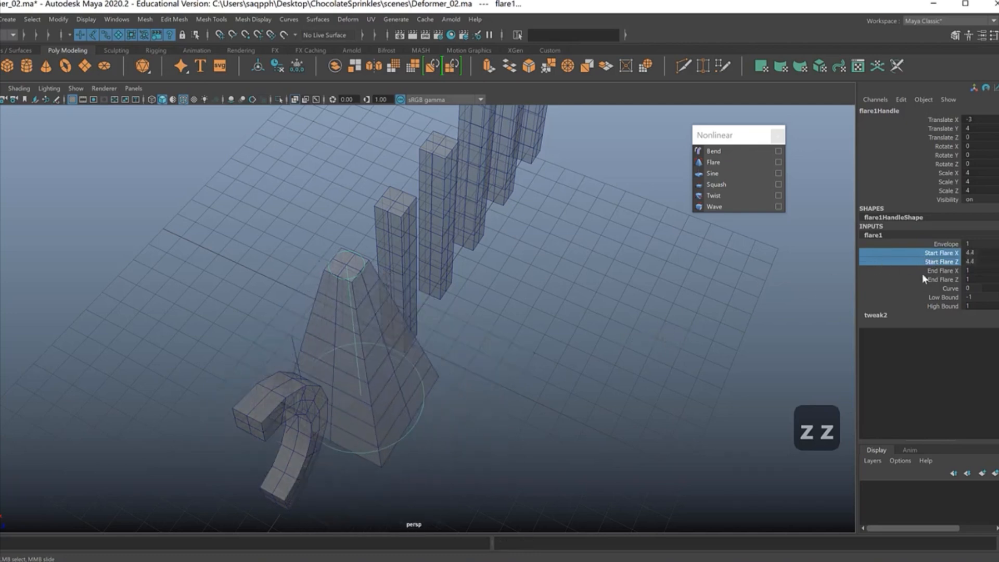
Step: Set the second column's End Flare X and End Flare Z together to about 2.8 and its Curve to about -0.4
left_click_drag(937, 271, 926, 281)
middle_click_drag(680, 342, 653, 344)
mouse_move(653, 344)
left_mouse_down("alt")
mouse_move(626, 350)
mouse_move(628, 323)
mouse_move(609, 330)
mouse_move(629, 368)
mouse_move(645, 354)
left_mouse_up("alt")
mouse_move(709, 333)
middle_mouse_down()
mouse_move(704, 344)
mouse_move(729, 343)
mouse_move(684, 343)
mouse_move(714, 344)
middle_mouse_up()
middle_click_drag(714, 310, 692, 327)
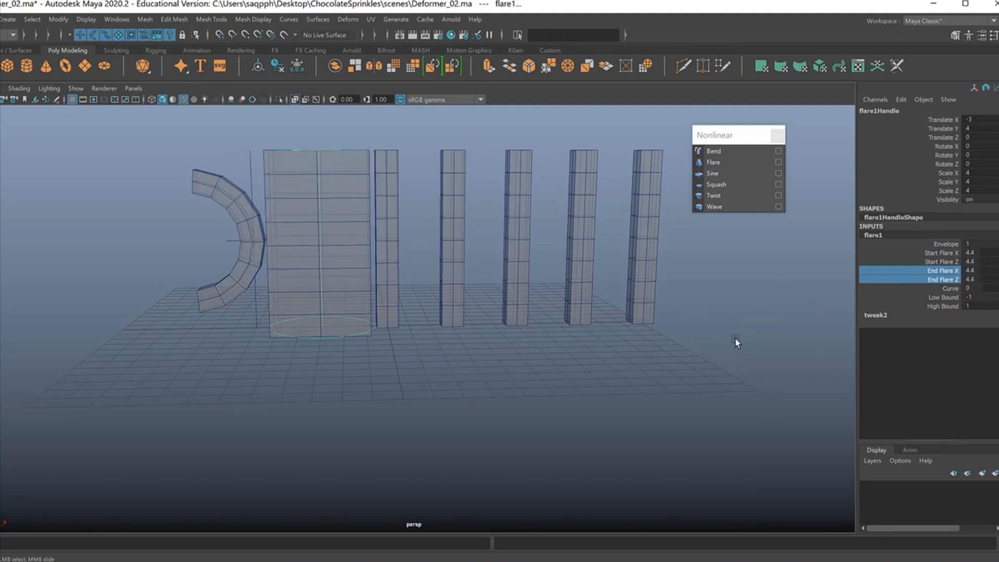
middle_click_drag(657, 351, 767, 309)
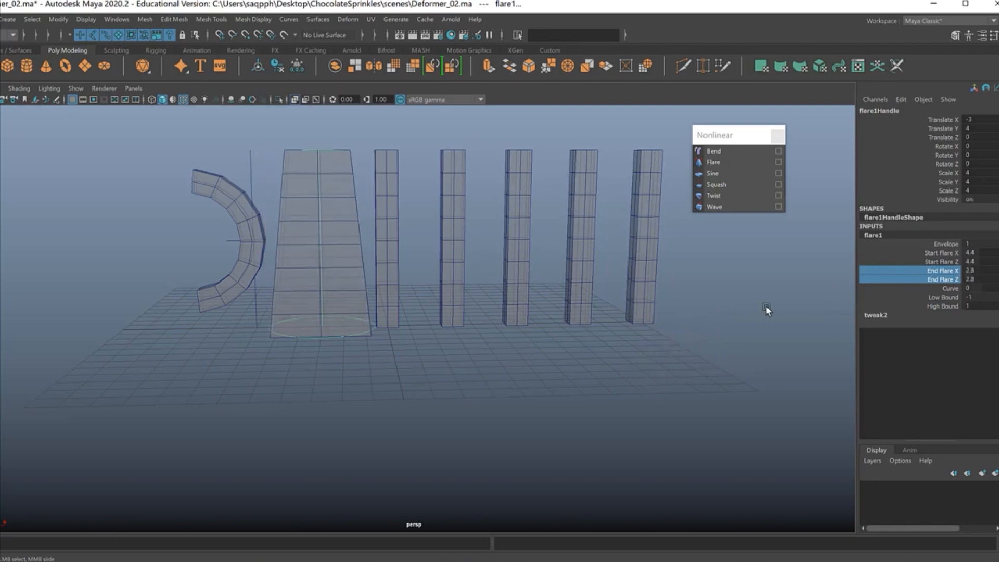
left_click(913, 290)
mouse_move(677, 330)
middle_mouse_down()
mouse_move(688, 331)
mouse_move(680, 338)
middle_mouse_up()
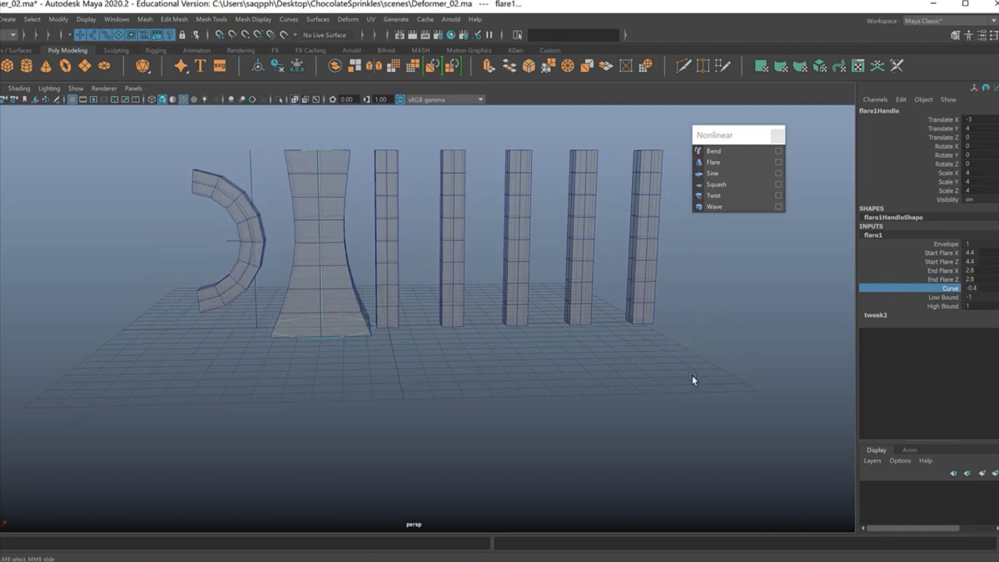
Step: Try a Low Bound of -10 and a High Bound of about 0.6 on the second column's flare
left_click(922, 299)
middle_click_drag(580, 345, 551, 361)
left_click(913, 305)
middle_click_drag(657, 345, 626, 356)
Step: Reset the flare's Low Bound to -1 and High Bound to 1
left_click(980, 297)
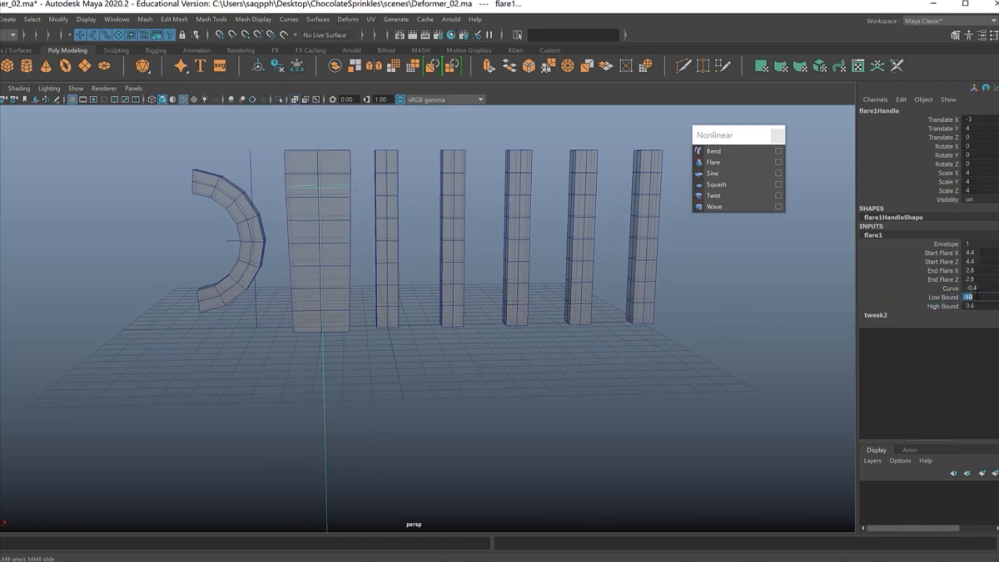
type("-1")
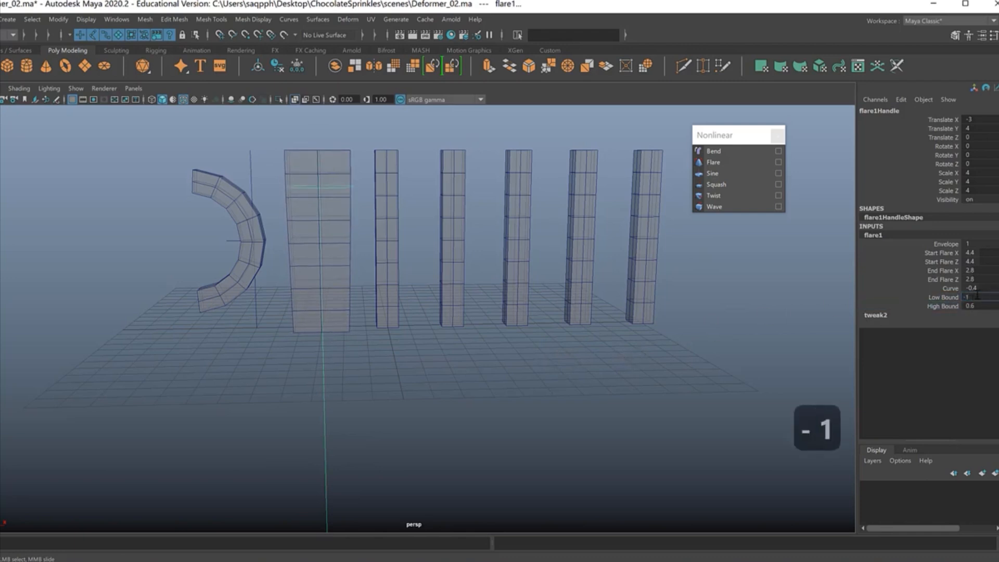
key("Tab")
type("1")
key("Return")
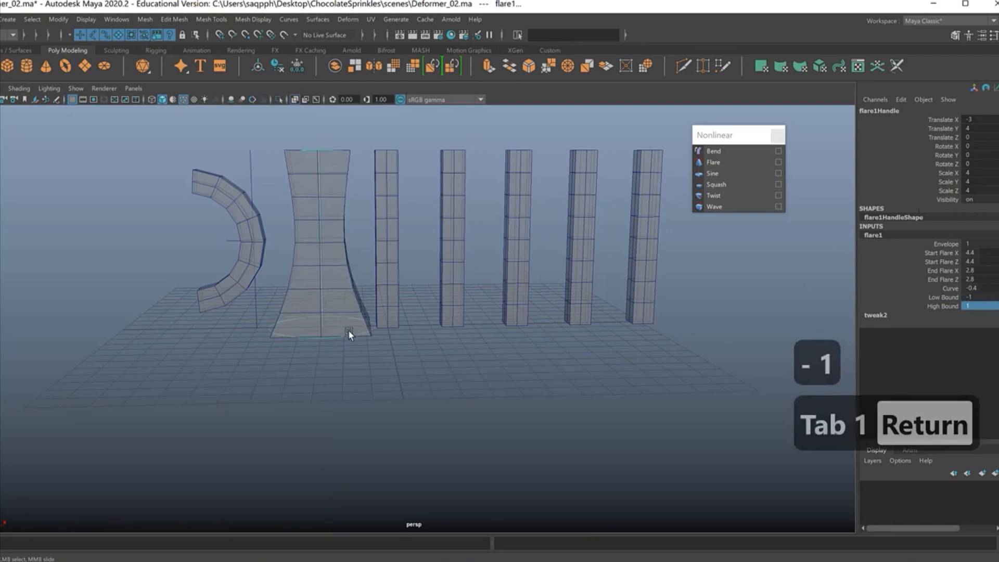
Step: Apply a Sine deformer to the third column and set its Amplitude to about 0.4
left_click(376, 176)
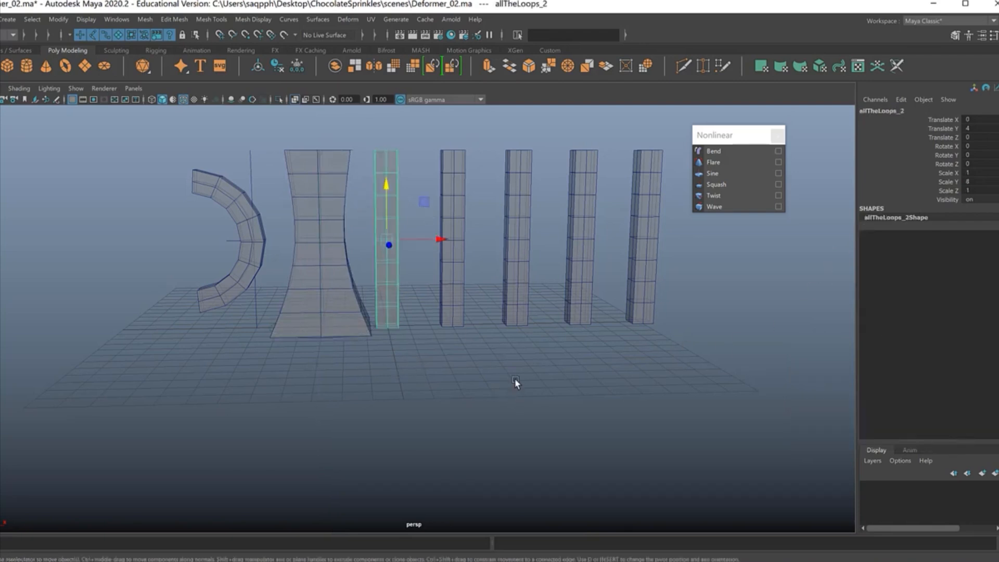
left_click(716, 175)
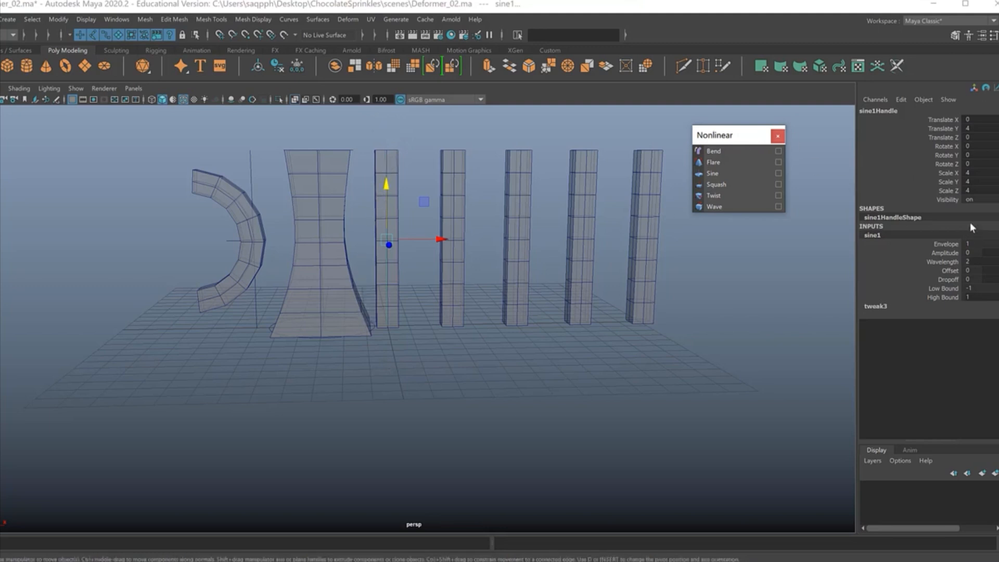
left_click(932, 254)
middle_click_drag(720, 320, 718, 320)
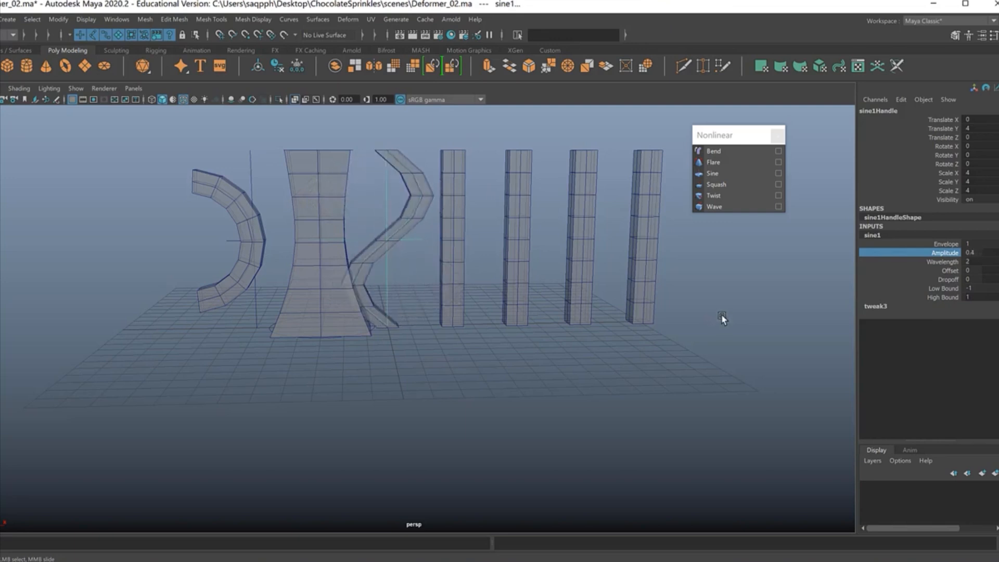
Step: Vary the sine deformer's Wavelength down to 0.1 and back up, ending at about 1.5
left_click(929, 261)
middle_click_drag(684, 338, 688, 334)
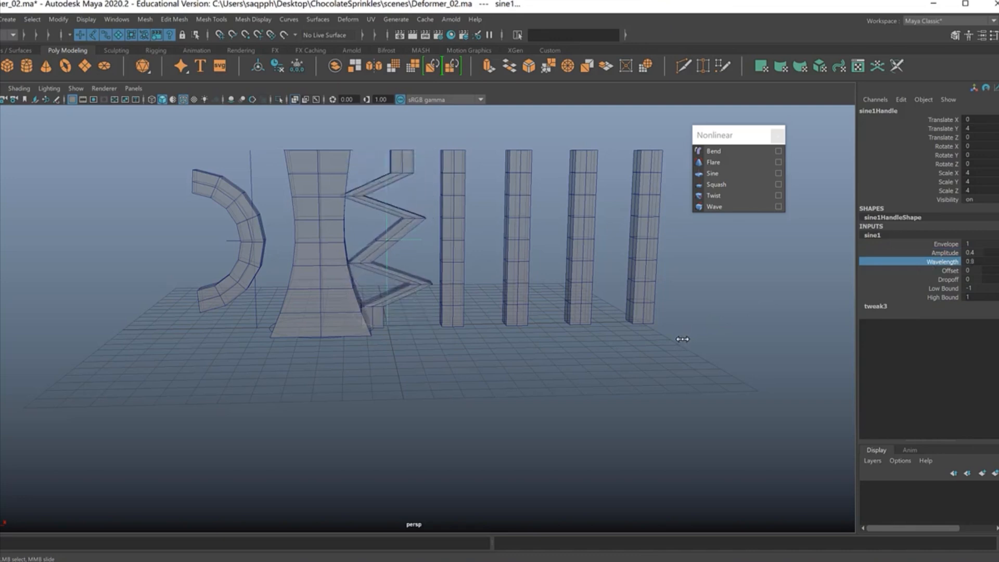
middle_click_drag(684, 339, 673, 345)
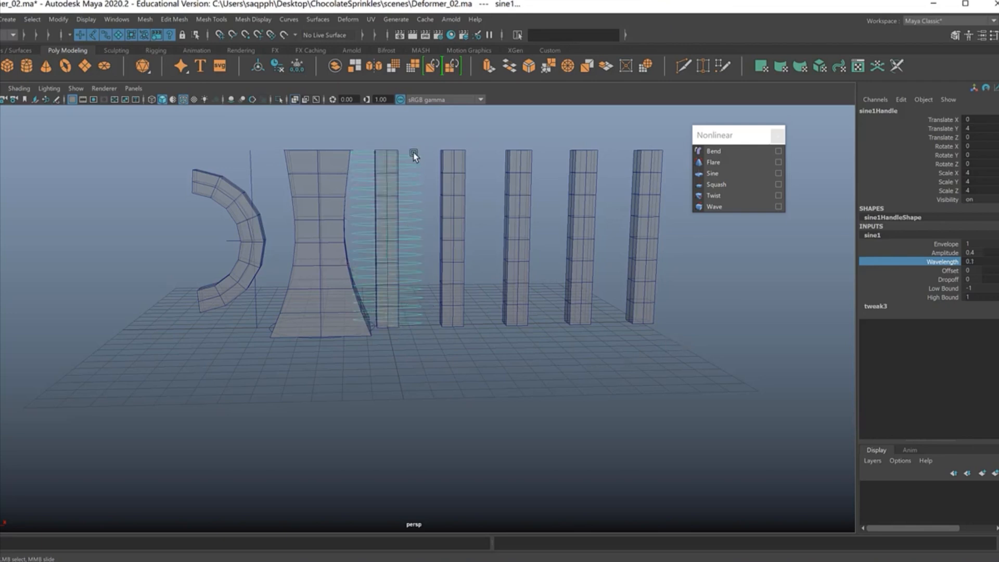
middle_click_drag(550, 308, 546, 309)
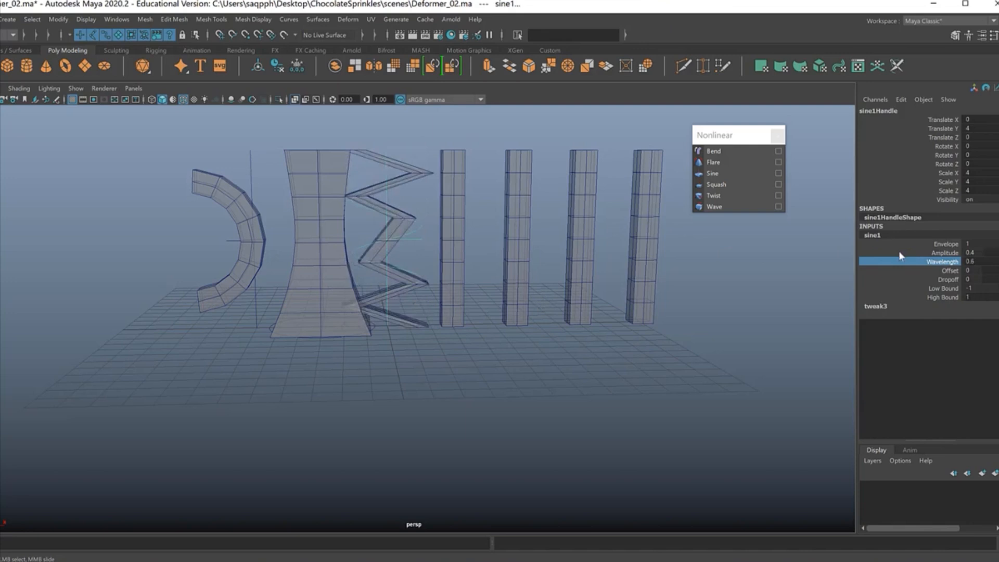
middle_click_drag(666, 340, 667, 339)
Step: Set the sine deformer's Offset to about -0.3 and its Dropoff to about -0.4
left_click(947, 270)
mouse_move(732, 314)
middle_mouse_down()
mouse_move(728, 321)
mouse_move(748, 315)
middle_mouse_up()
left_click(951, 280)
Step: Try a High Bound of about 2.2 on the sine deformer and restore it to 1
left_click(955, 297)
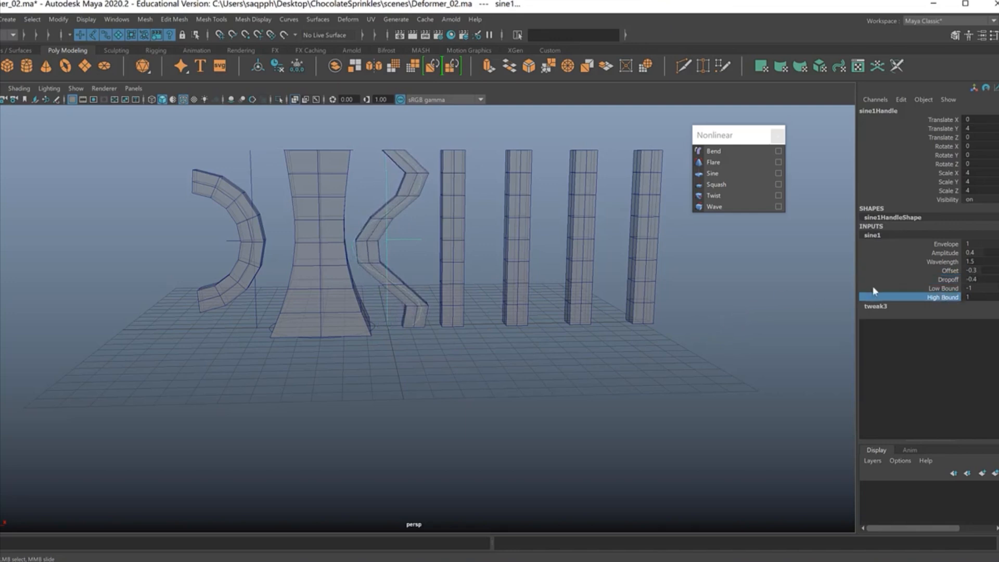
mouse_move(727, 333)
middle_mouse_down()
mouse_move(710, 339)
mouse_move(726, 335)
middle_mouse_up()
double_click(981, 297)
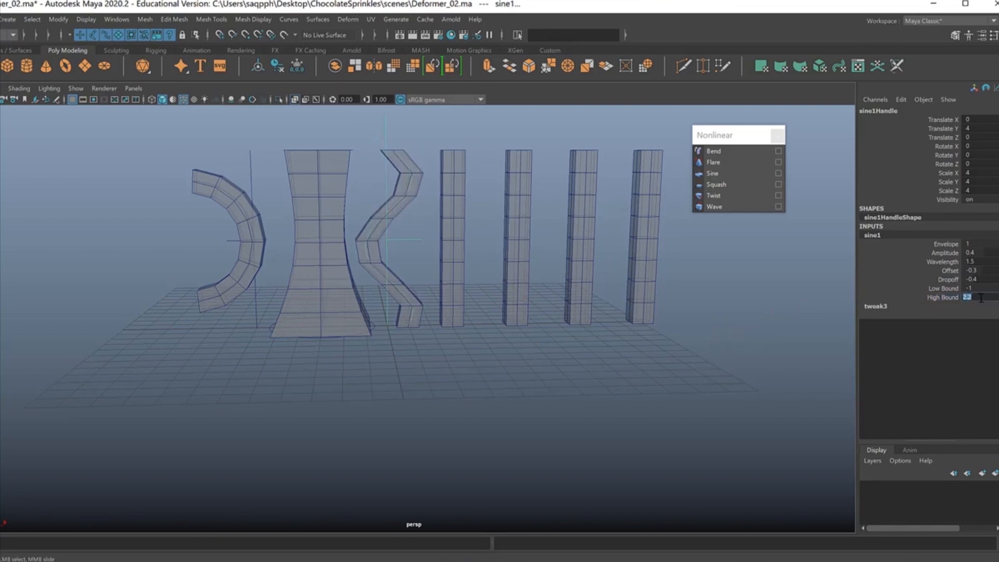
type("1")
key("Return")
Step: Try rotating the third column's sine handle about 2 degrees around Z and undo the rotation
left_click(394, 193)
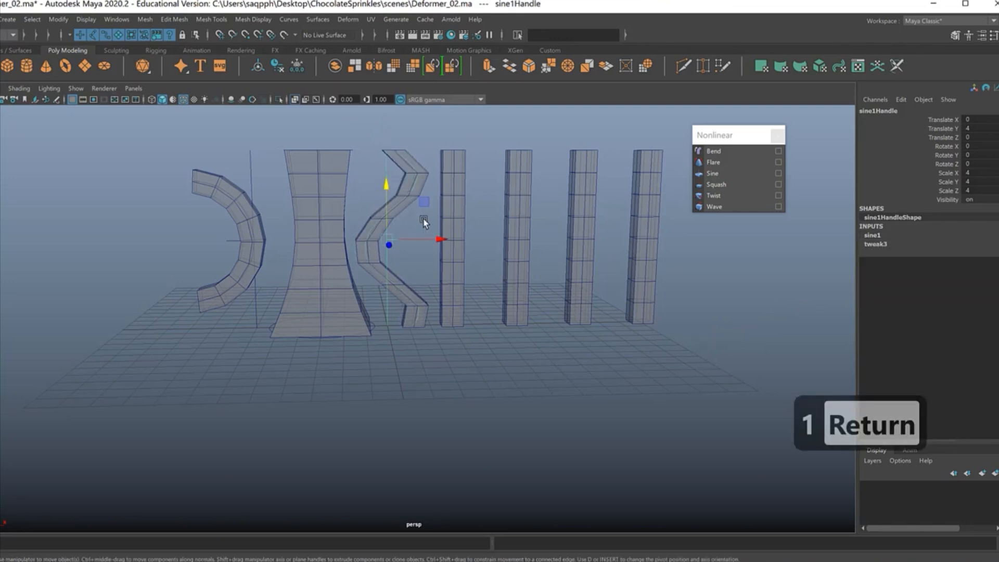
key("e")
mouse_move(404, 201)
left_mouse_down()
mouse_move(432, 232)
mouse_move(431, 259)
mouse_move(405, 206)
left_mouse_up()
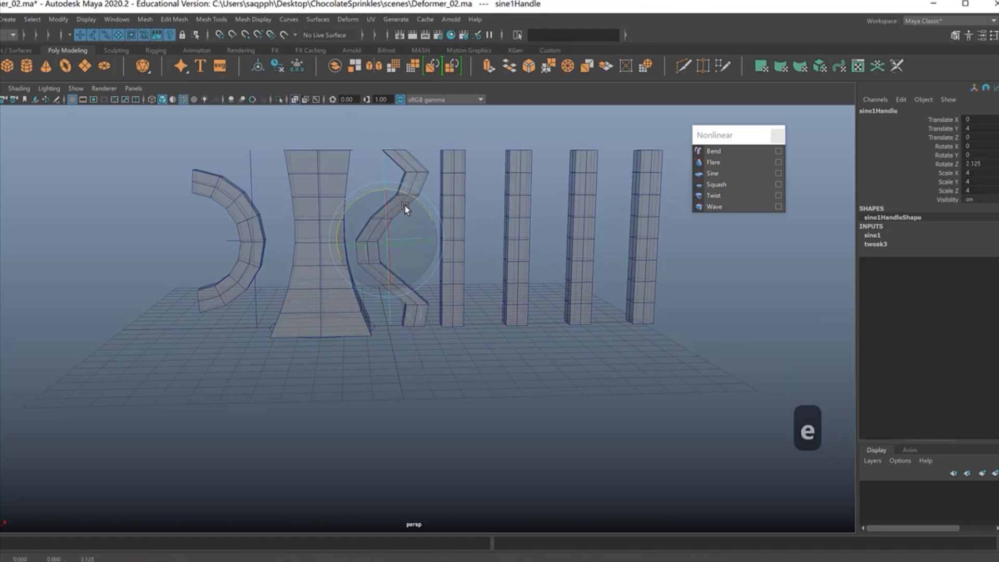
key("z")
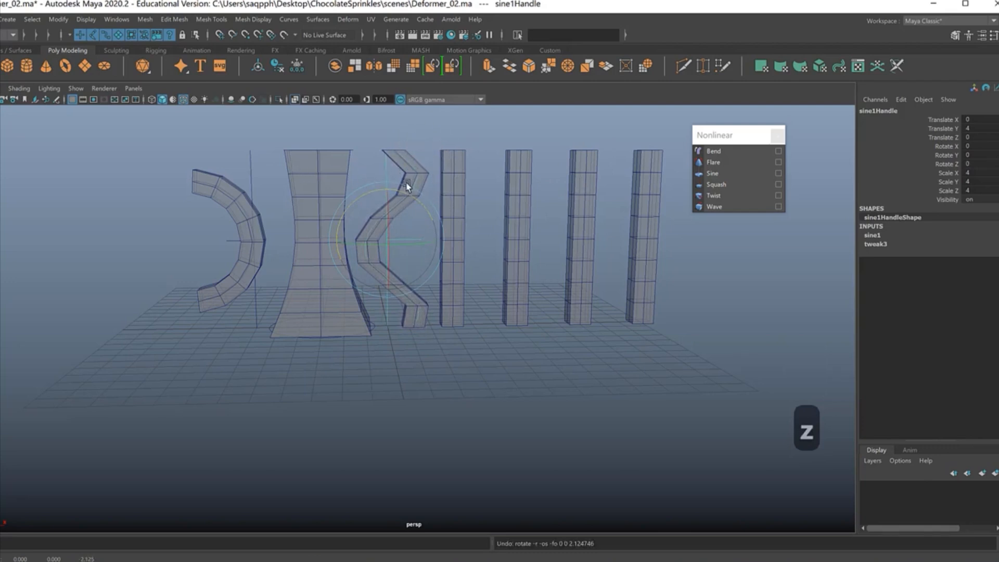
Step: Move the last column in front of the row's first column, to about X -5.89 and Z 5.309
left_click_drag(437, 136, 542, 164)
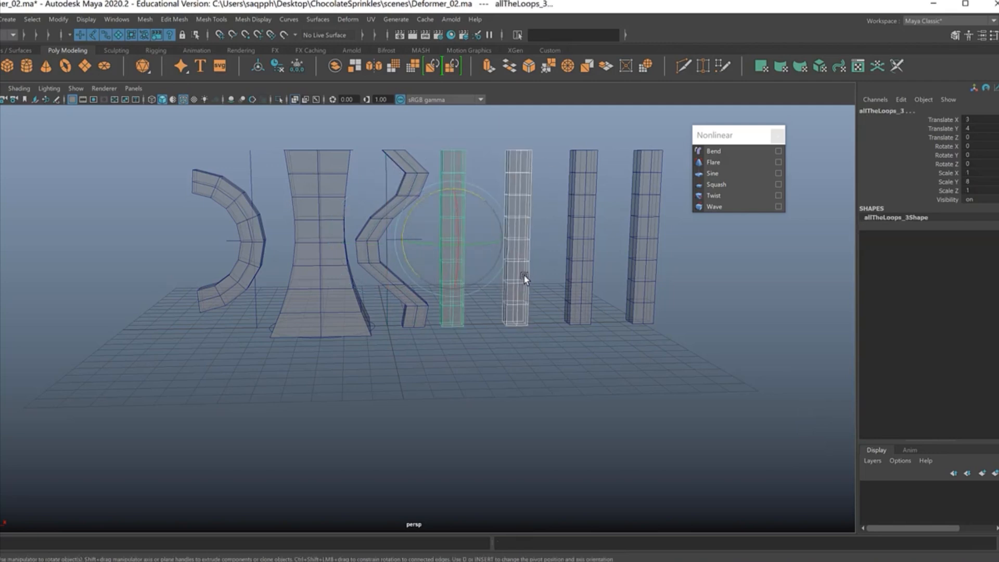
left_click(649, 284)
middle_click_drag(680, 359, 676, 355, "alt")
right_click_drag(677, 355, 620, 346, "alt")
left_click_drag(620, 346, 626, 358, "alt")
key("w")
left_click_drag(618, 250, 645, 284)
middle_click_drag(561, 277, 327, 314)
left_click_drag(329, 374, 265, 307, "alt")
left_click_drag(233, 219, 205, 232)
left_click_drag(254, 300, 347, 320, "alt")
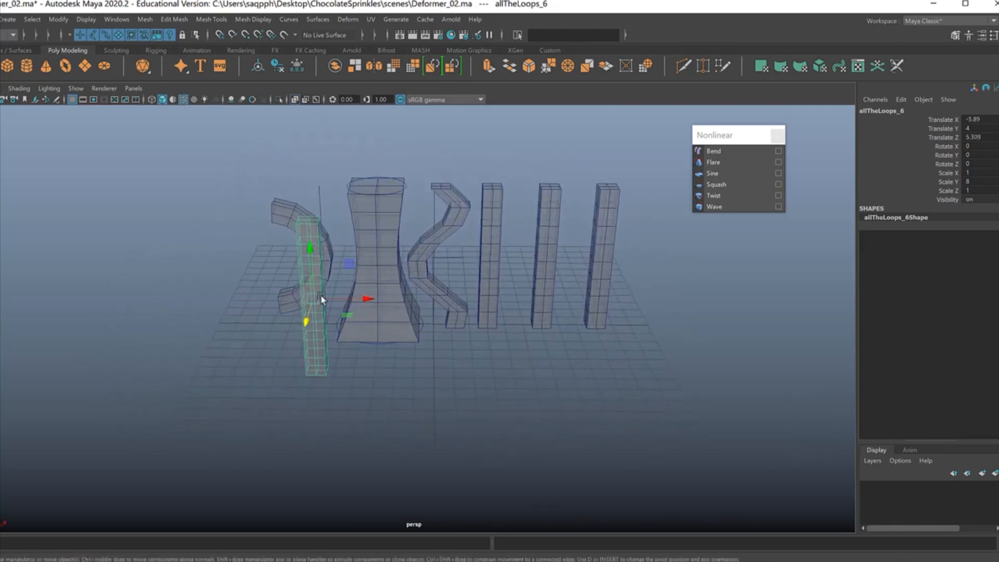
Step: Make six copies of the moved column spaced 3 units along X with Duplicate Special, and hide the whole new row
left_click(0, 20)
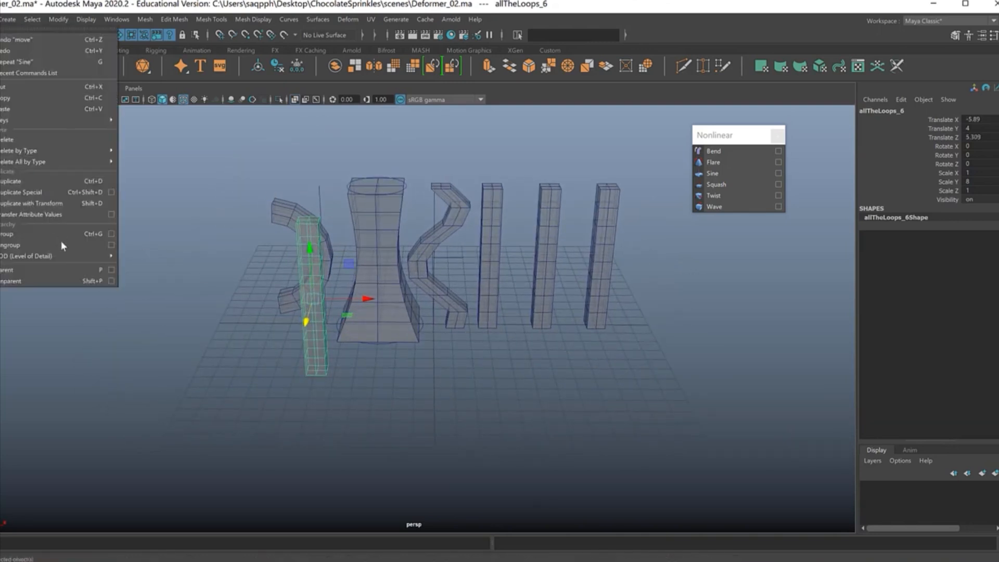
left_click(36, 192)
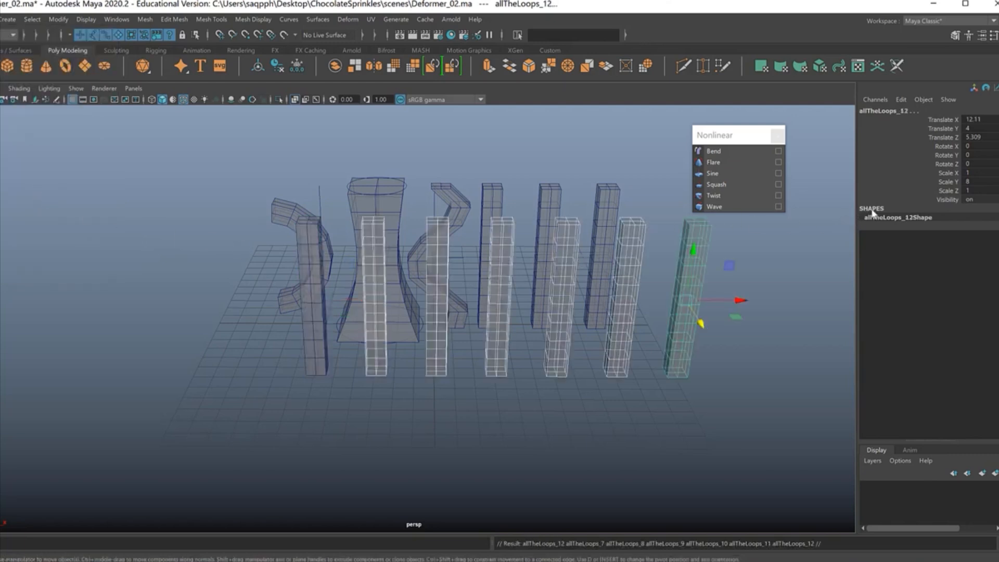
left_click(313, 368)
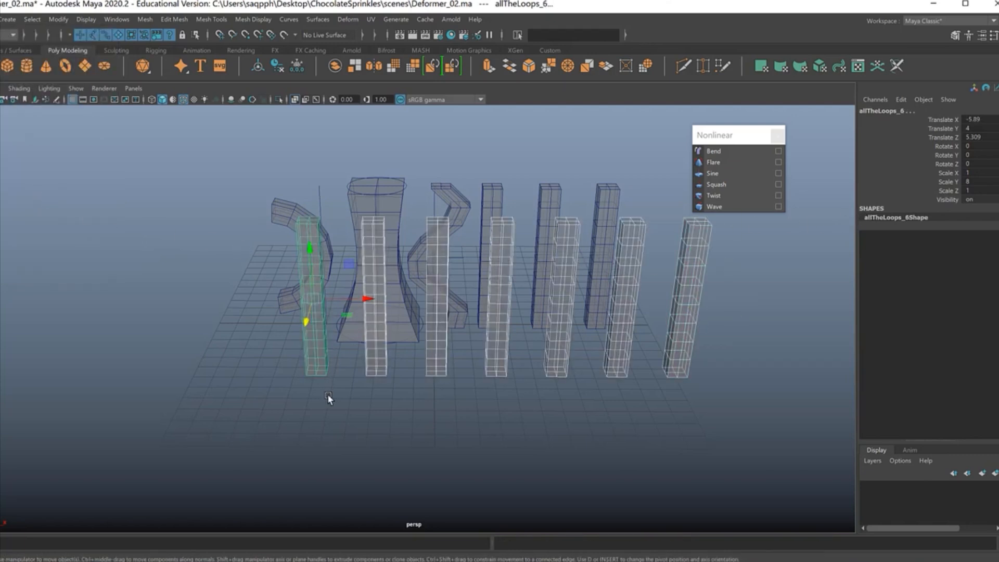
key("h")
Step: Apply a Squash deformer to the fourth column and set its Factor to about -1.6
left_click(489, 218)
left_click_drag(489, 217, 548, 243, "alt")
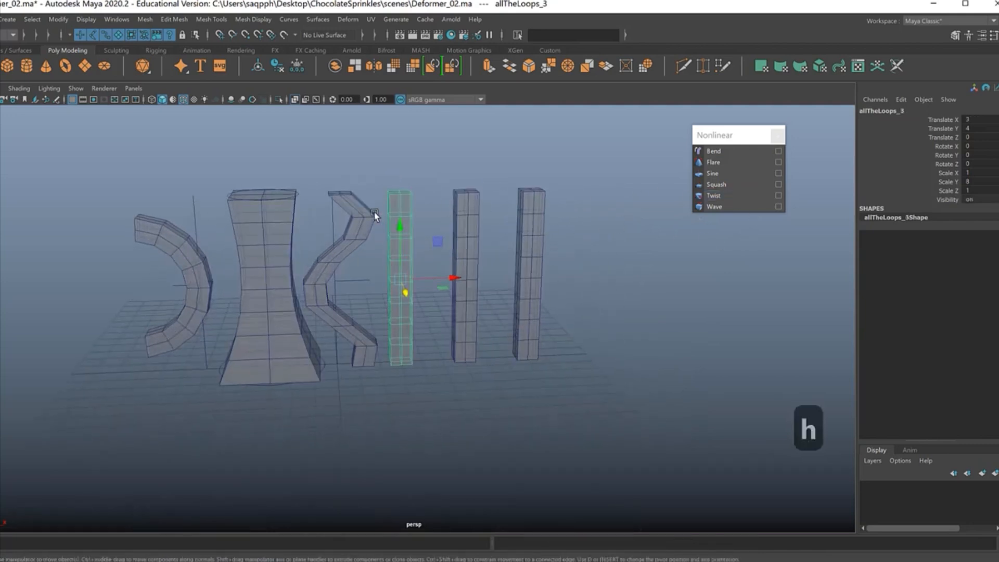
left_click(715, 185)
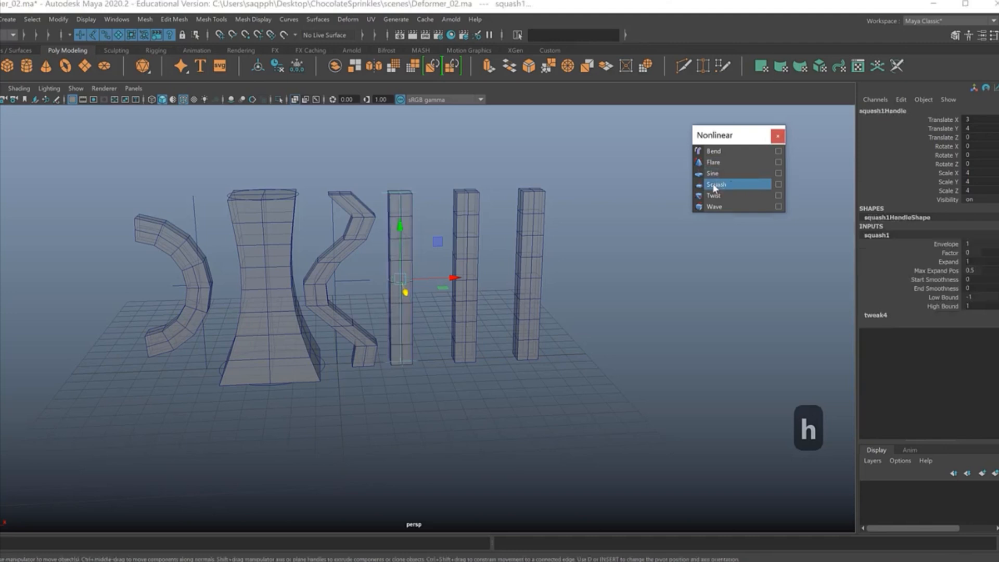
left_click(924, 253)
middle_click_drag(631, 341, 620, 354)
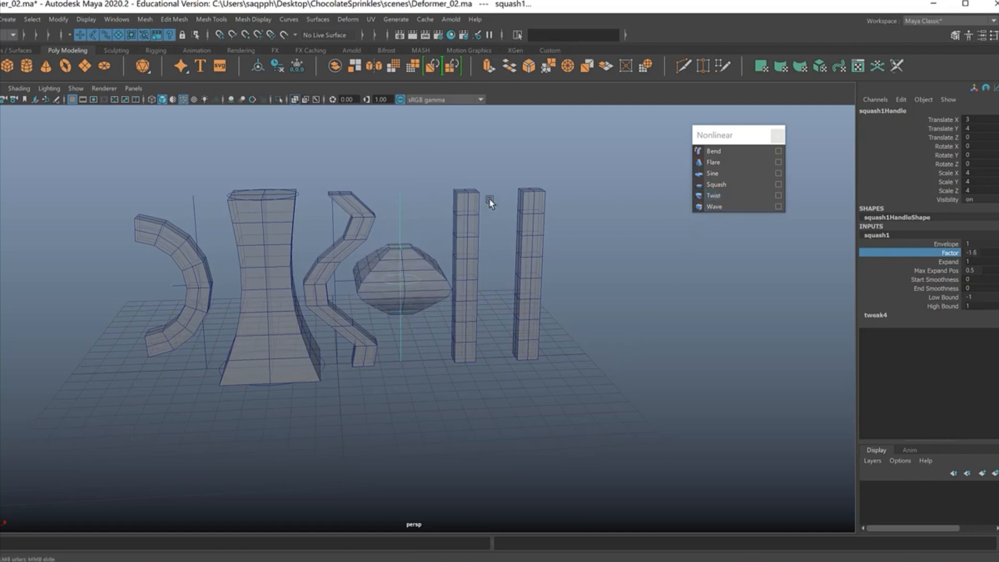
Step: Apply a Twist deformer to the fifth column with a Start Angle of about 152.4 and an End Angle of about -56.15
left_click(470, 207)
left_click(708, 199)
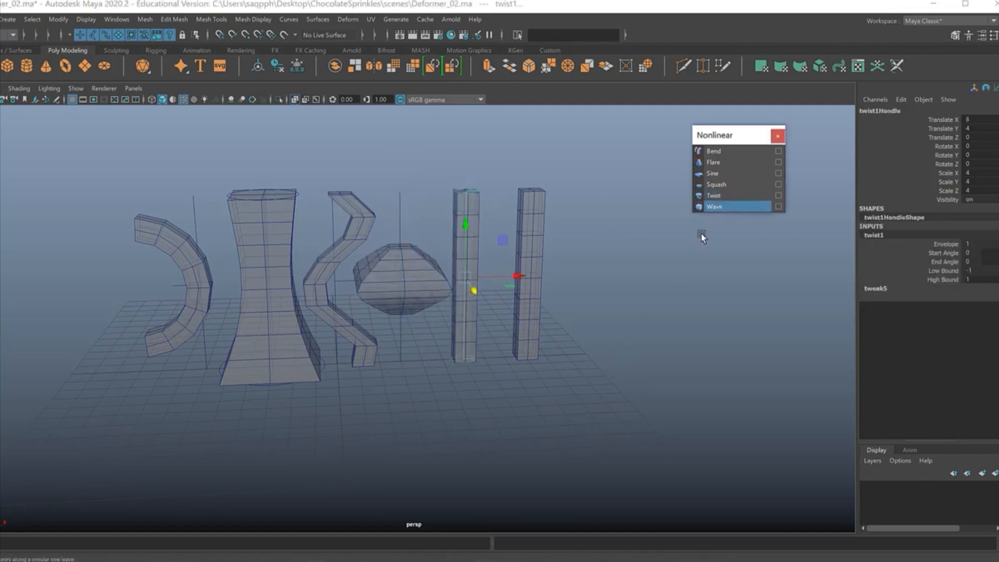
left_click(940, 252)
middle_click_drag(707, 311, 667, 328)
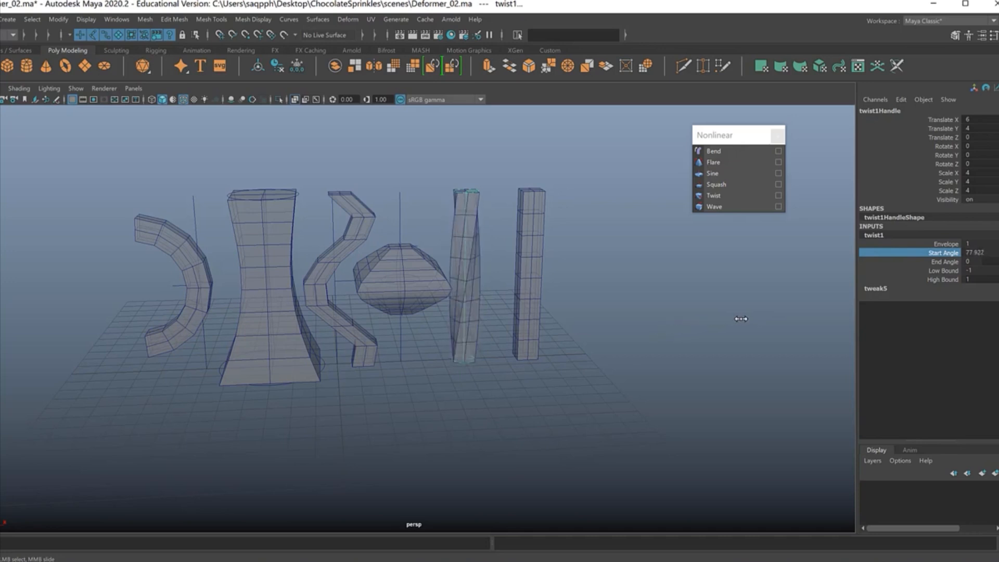
left_click(932, 270)
left_click(923, 262)
mouse_move(736, 307)
middle_mouse_down()
mouse_move(761, 300)
mouse_move(709, 310)
mouse_move(803, 294)
mouse_move(765, 302)
mouse_move(784, 310)
mouse_move(709, 310)
mouse_move(718, 311)
middle_mouse_up()
Step: Set the Twist deformer's High Bound and Low Bound both to 0
left_click(940, 280)
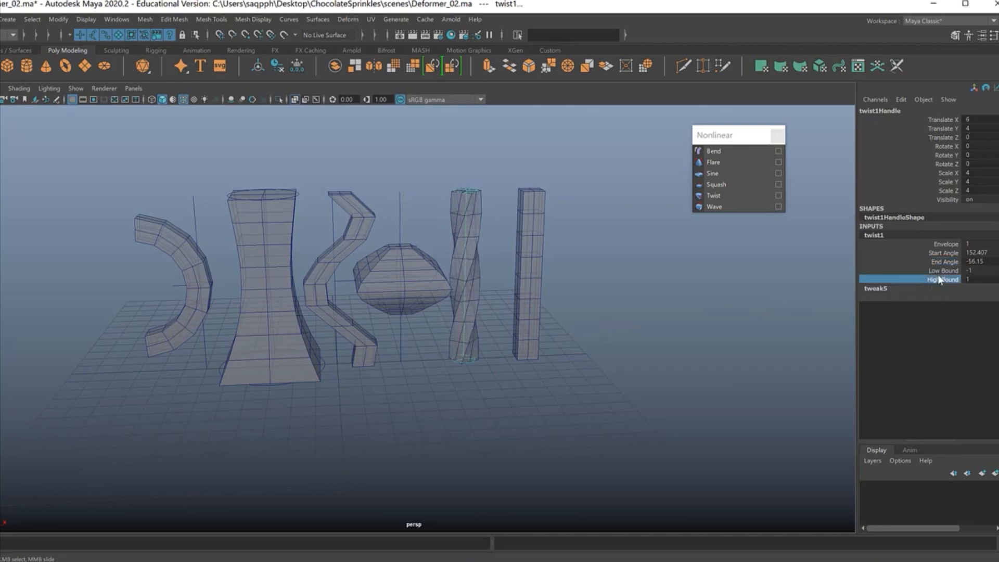
middle_click_drag(665, 335, 642, 343)
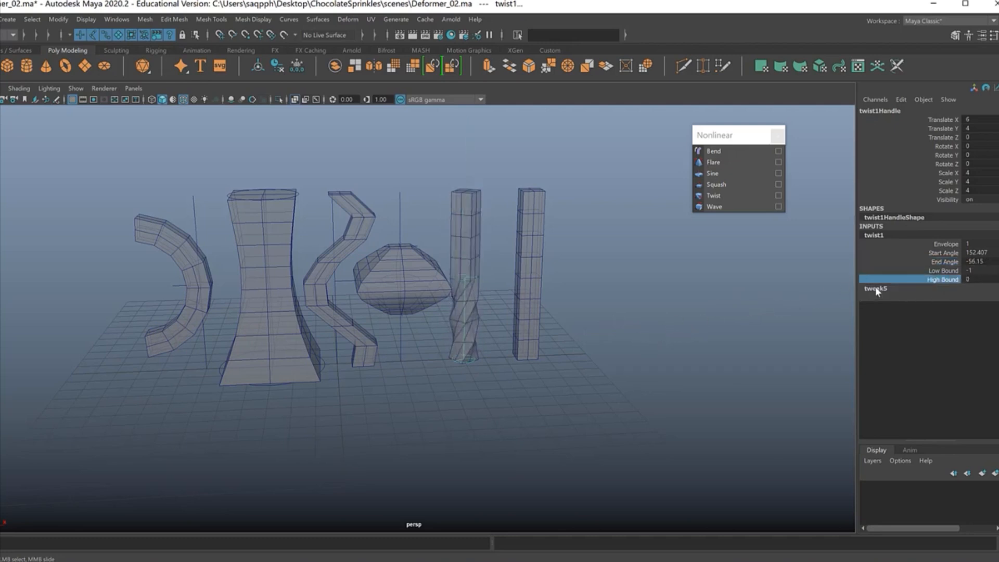
left_click(943, 271)
mouse_move(739, 298)
middle_mouse_down()
mouse_move(756, 302)
mouse_move(702, 312)
mouse_move(754, 299)
middle_mouse_up()
Step: Reset the Twist deformer's Low Bound to -1 and its High Bound to 1
left_click(967, 270)
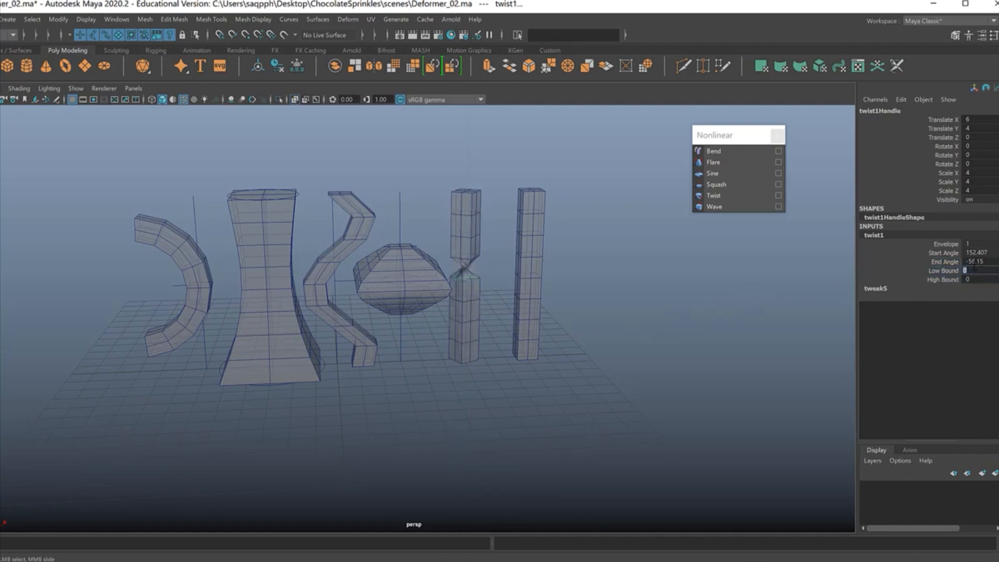
type("-1")
key("Return")
key("Tab")
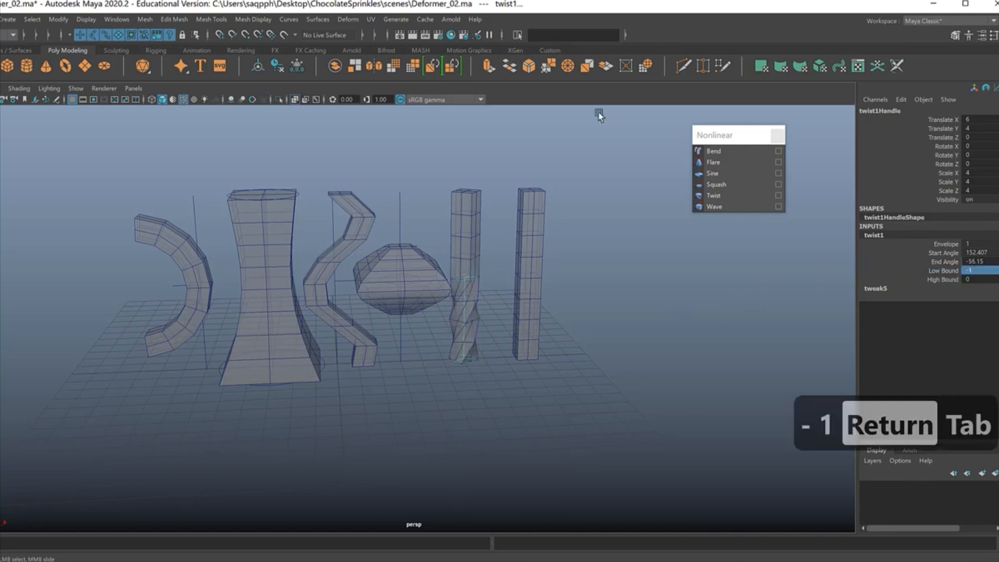
type("1")
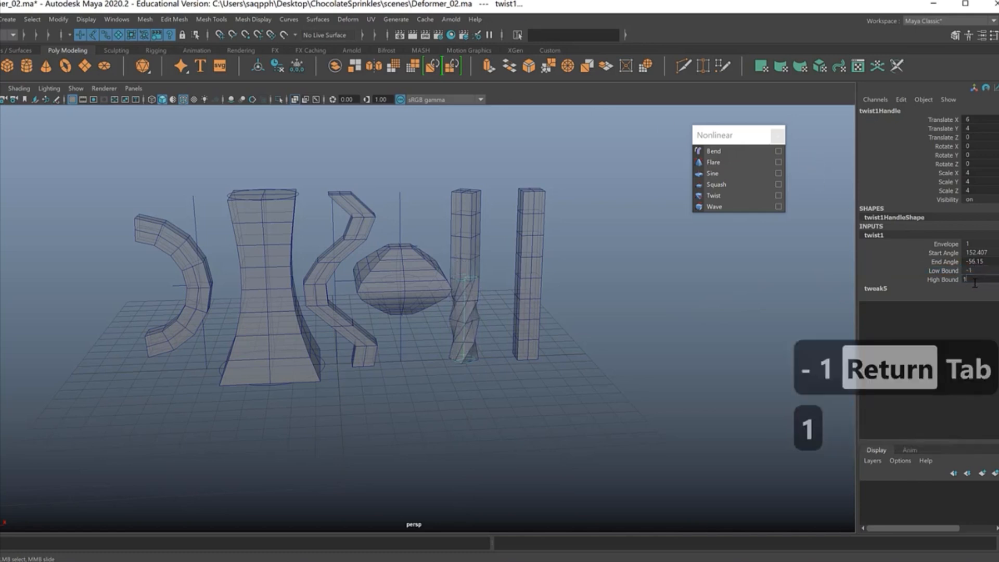
key("Return")
Step: Apply a Wave deformer to the sixth column with an Amplitude of 0.6 and a Wavelength of 0.8
left_click(532, 213)
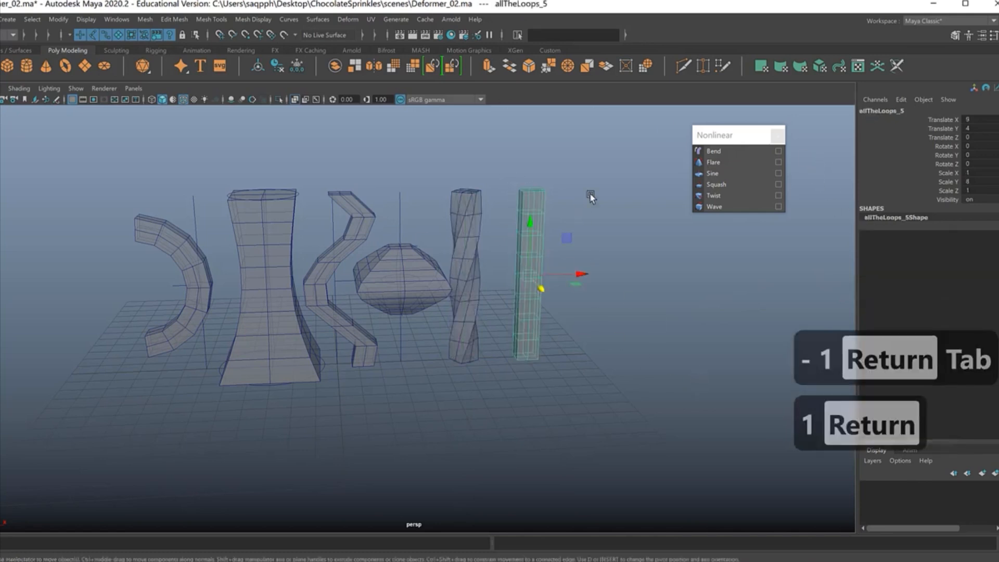
left_click(718, 206)
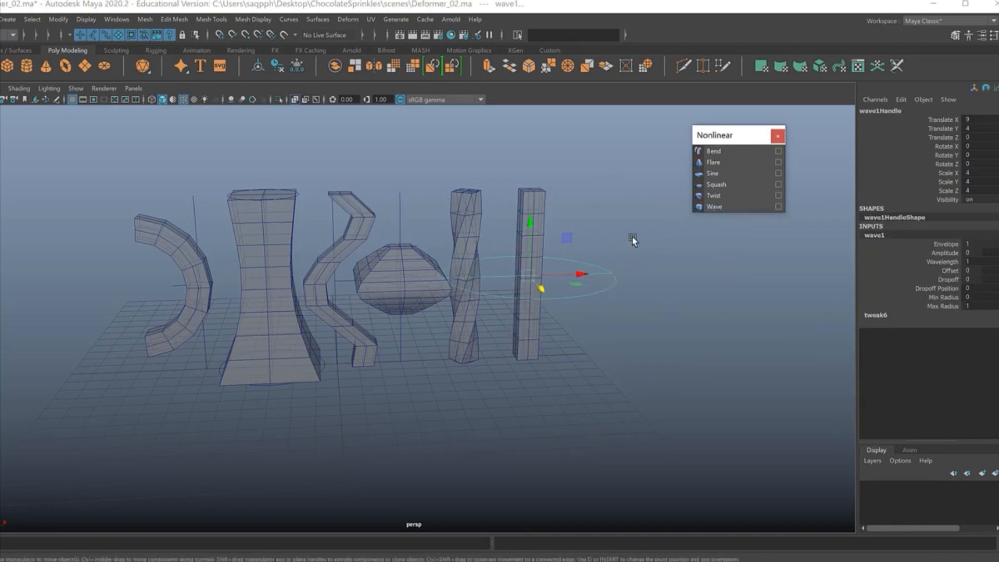
left_click(945, 253)
mouse_move(710, 310)
middle_mouse_down()
mouse_move(697, 323)
mouse_move(723, 321)
middle_mouse_up()
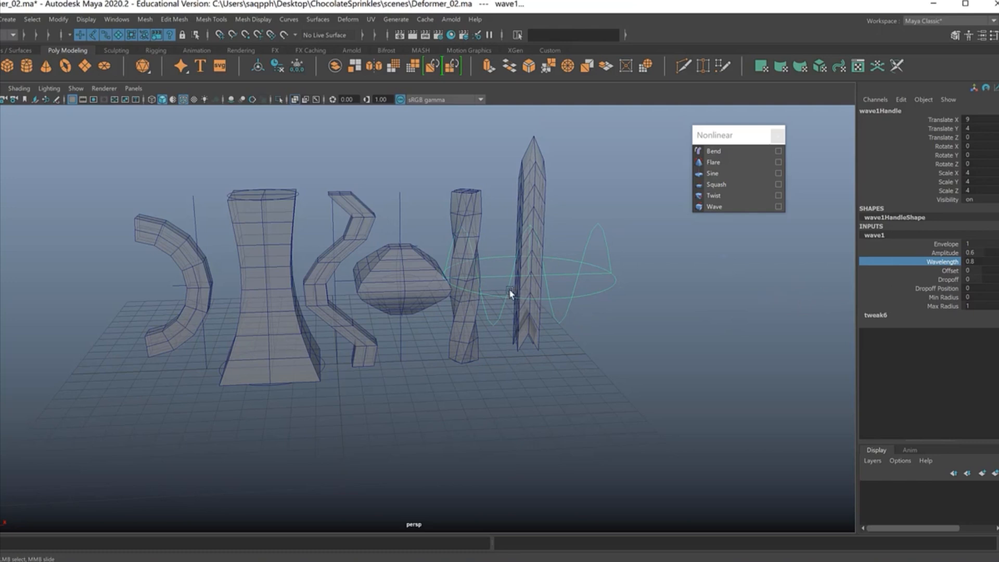
Step: Create a polygon plane at the origin and scale it uniformly to about 25.56 under the columns
left_click(84, 66)
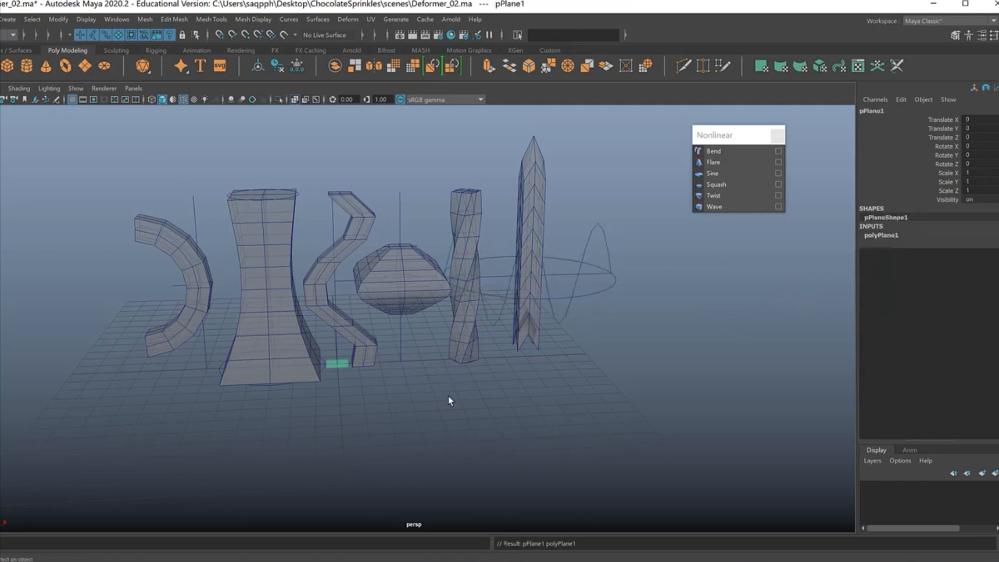
key("r")
left_click_drag(337, 364, 705, 386)
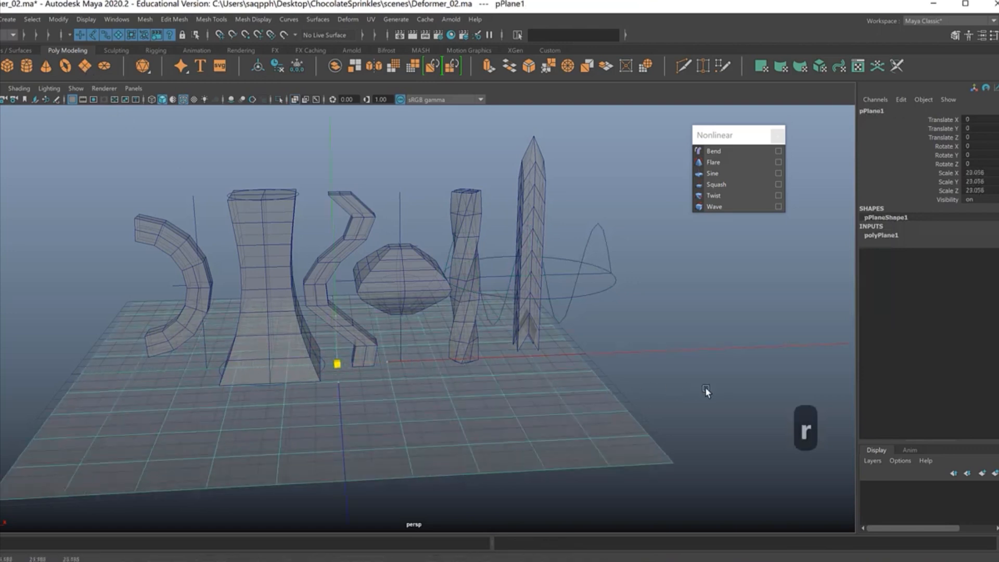
right_click_drag(592, 417, 550, 390, "alt")
left_click_drag(550, 391, 540, 395, "alt")
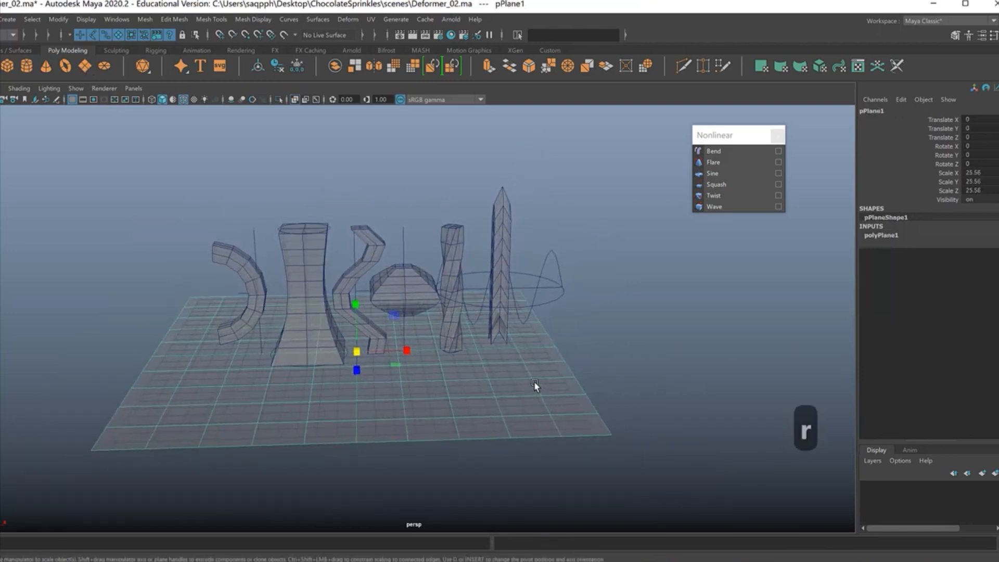
Step: Group the six deformed columns, allTheLoops_ to allTheLoops_5, together with their six deformer handles
key("alt+slash")
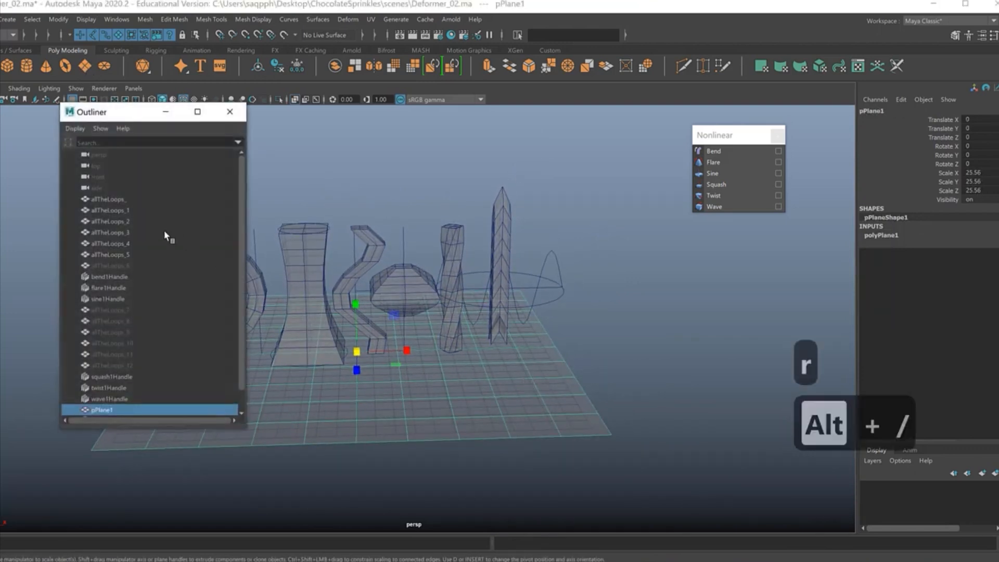
left_click(107, 199)
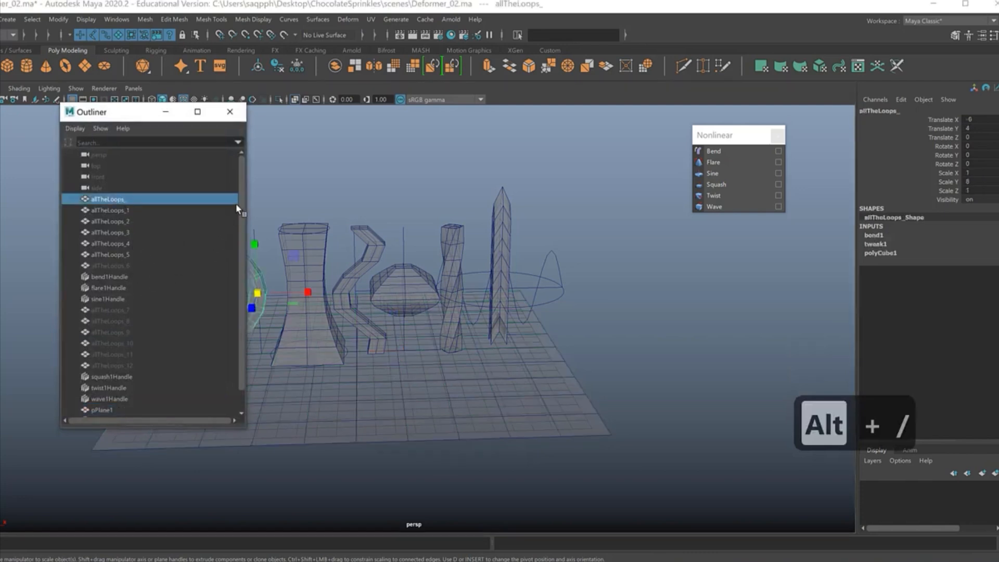
scroll(237, 205, "down", 2)
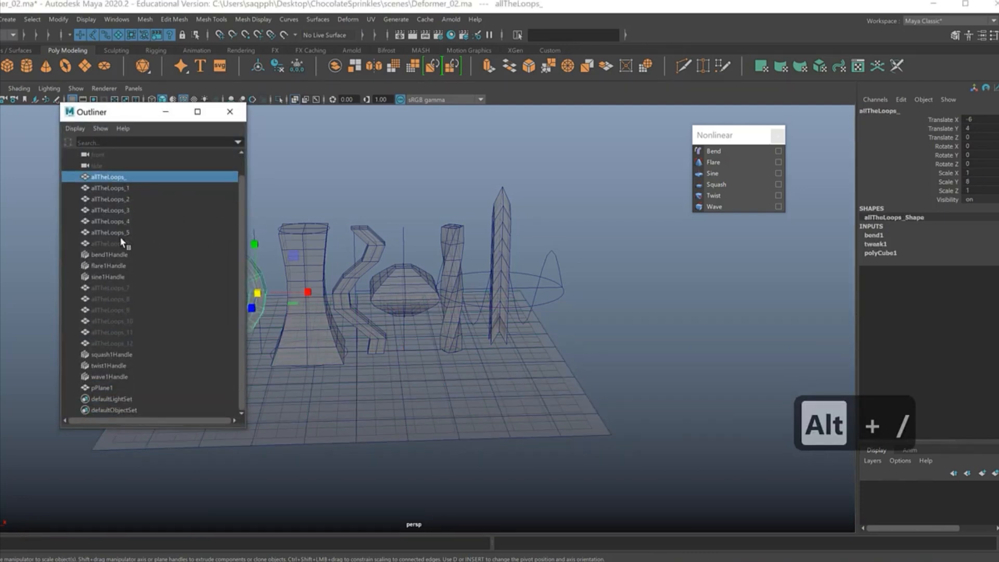
left_click(120, 233, "shift")
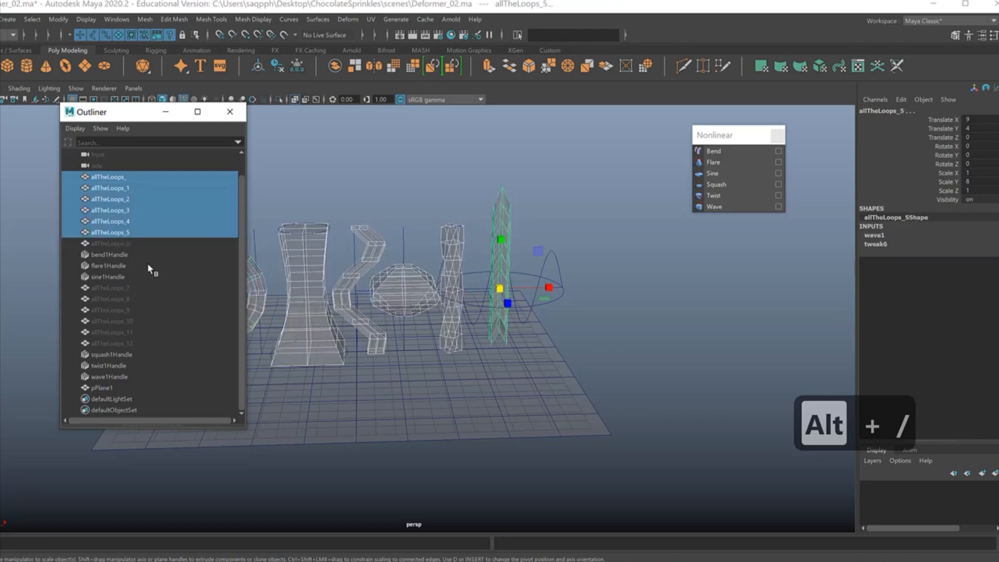
left_click(120, 254, "ctrl")
left_click(117, 265, "ctrl")
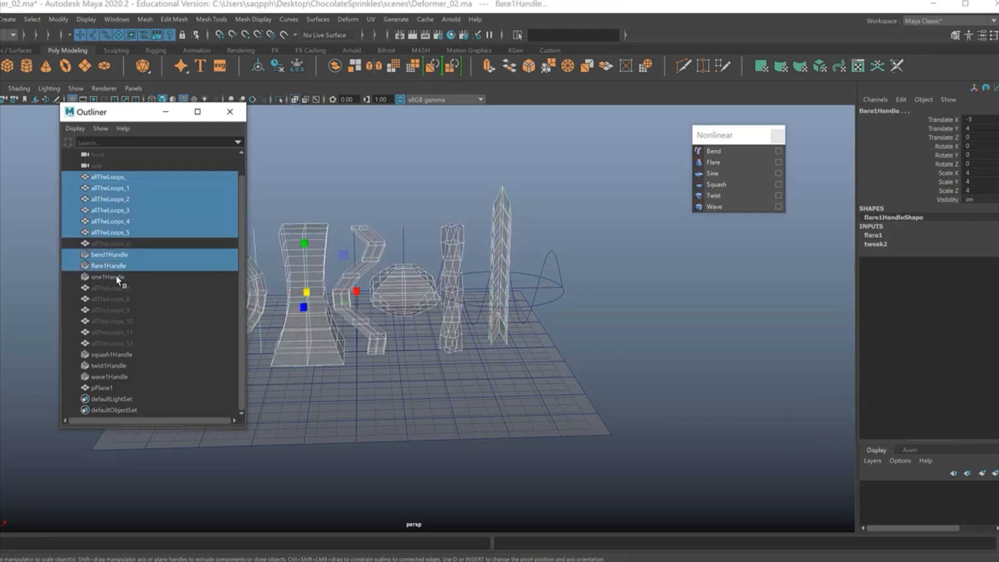
left_click(116, 277, "ctrl")
left_click(116, 355, "ctrl")
left_click(117, 366, "ctrl")
left_click(118, 377, "ctrl")
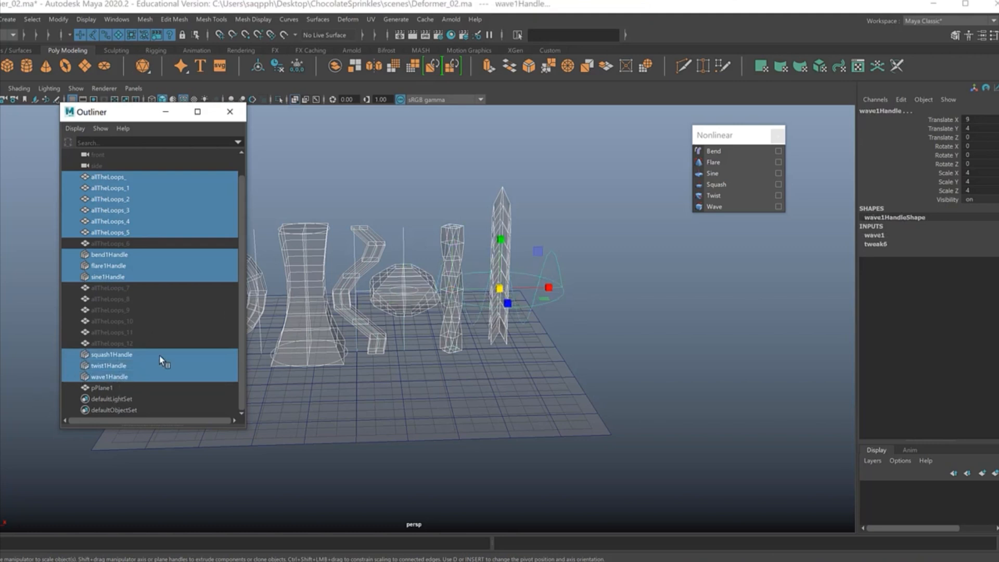
key("ctrl+g")
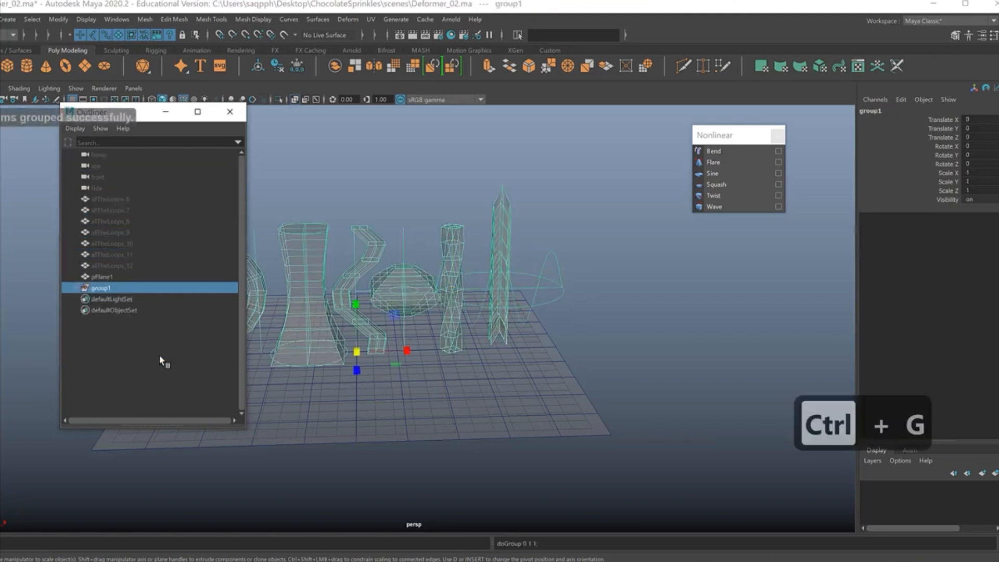
Step: Rename the new group as OldSamples and hide it
double_click(118, 288)
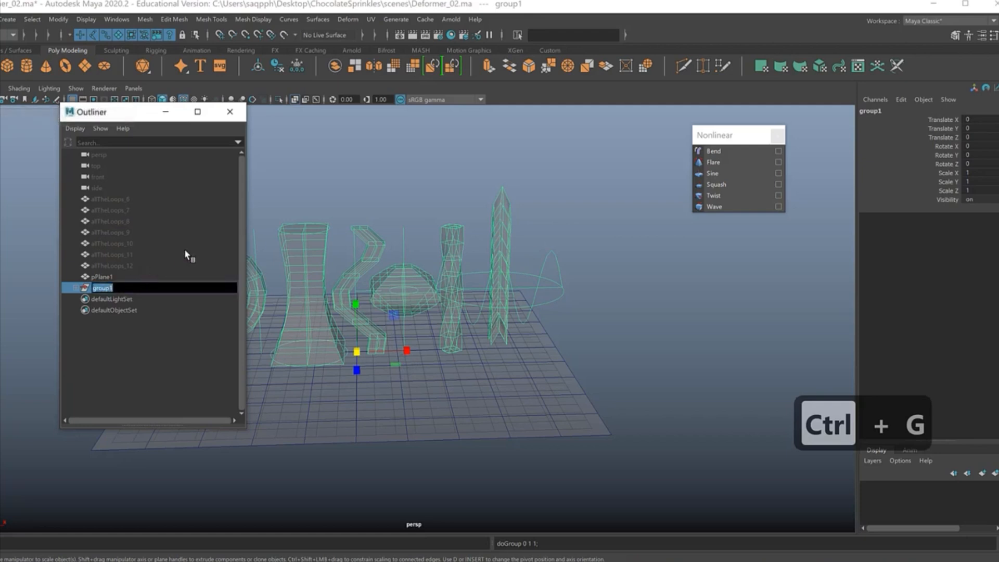
type("Old")
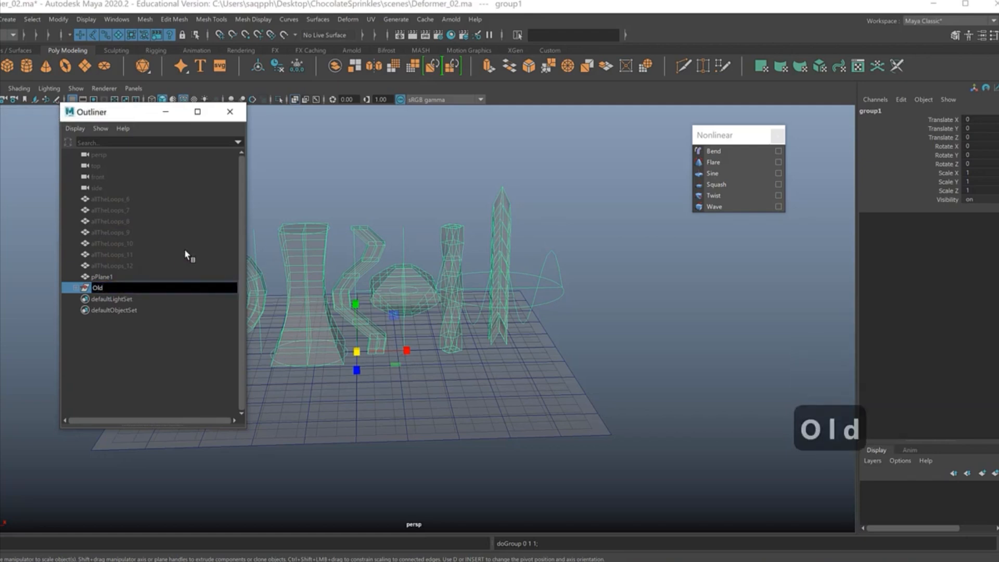
type("Samples")
key("Return")
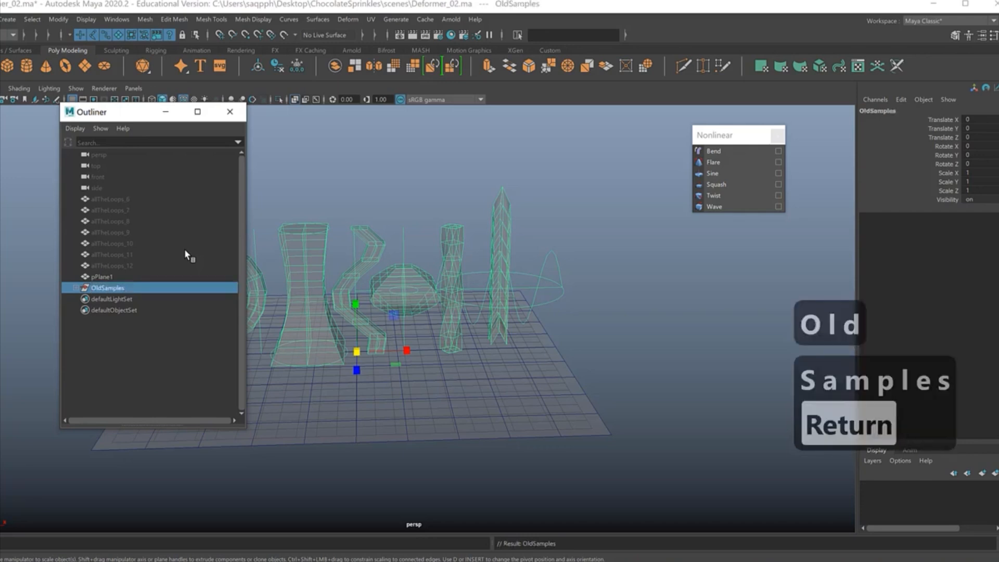
key("h")
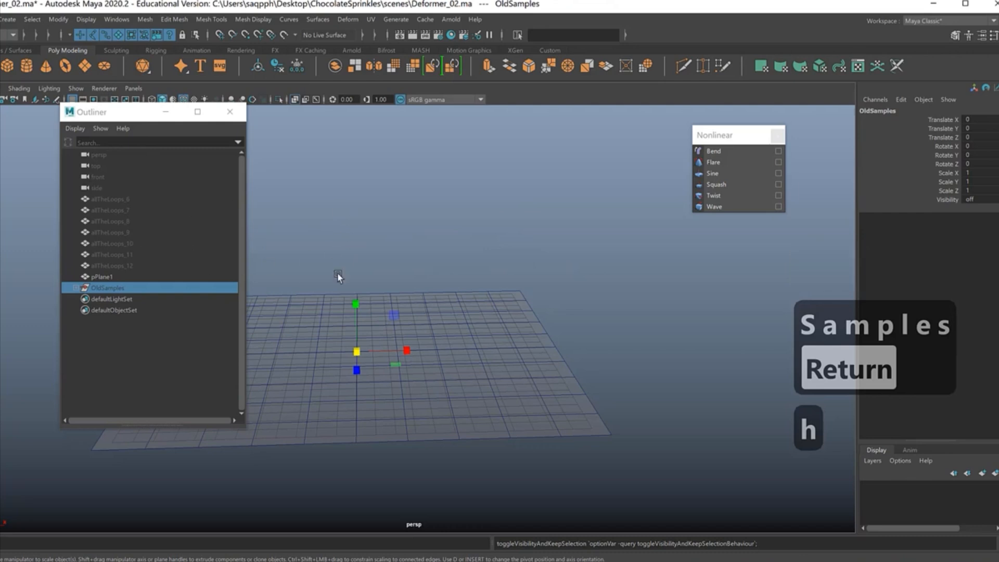
Step: Apply a Wave deformer to the plane and set its Amplitude to about -0.4
left_click(474, 411)
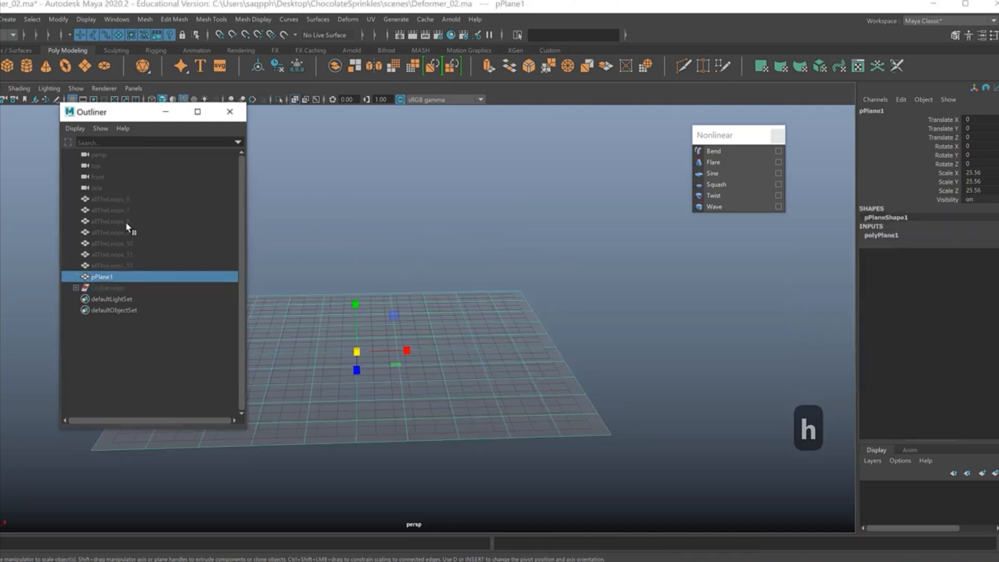
left_click_drag(127, 198, 133, 263)
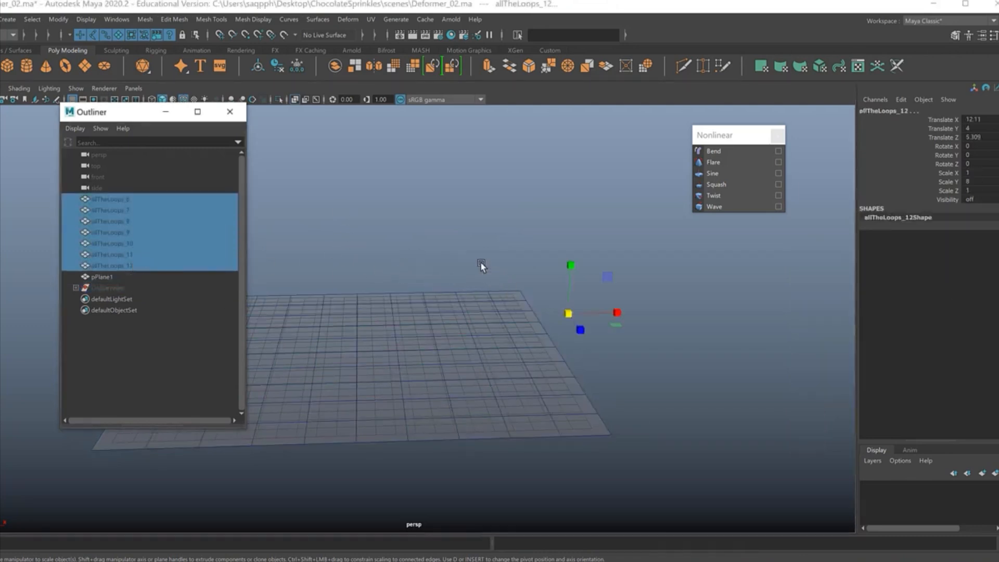
left_click(464, 395)
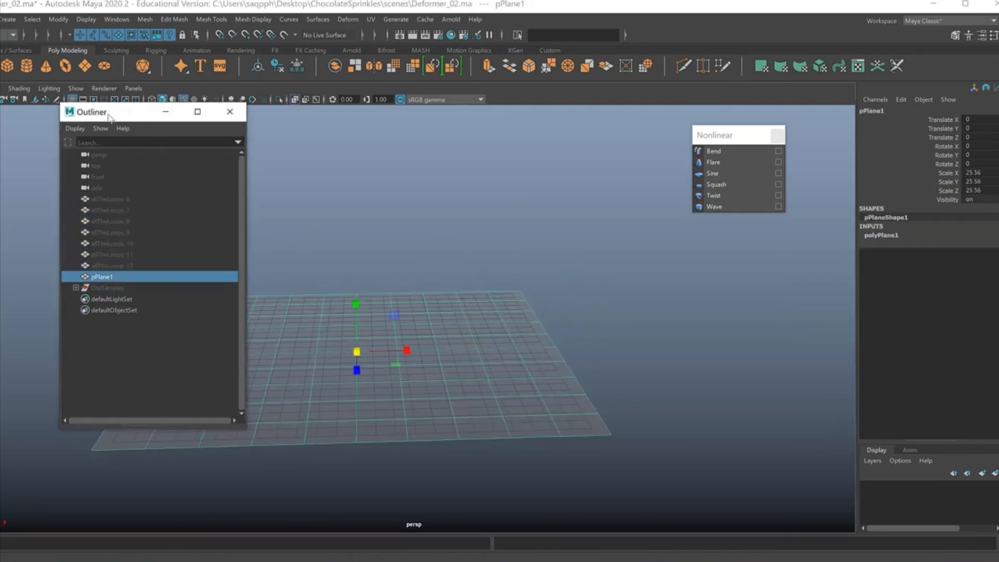
left_click_drag(108, 112, 37, 121)
middle_click_drag(465, 356, 523, 307, "alt")
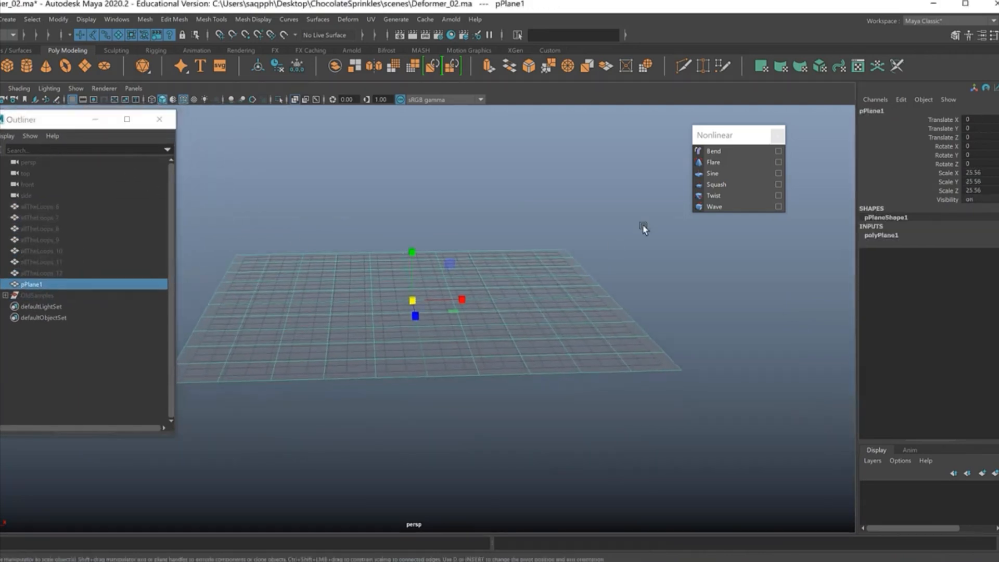
left_click(714, 207)
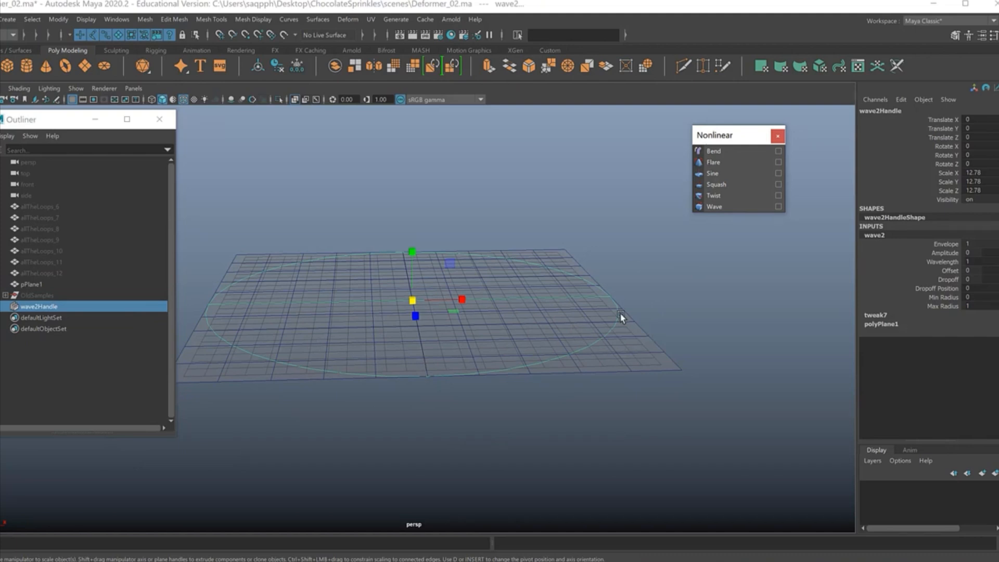
left_click(943, 253)
middle_click_drag(704, 278, 704, 289)
mouse_move(691, 305)
left_mouse_down("alt")
mouse_move(698, 341)
mouse_move(794, 330)
mouse_move(705, 296)
left_mouse_up("alt")
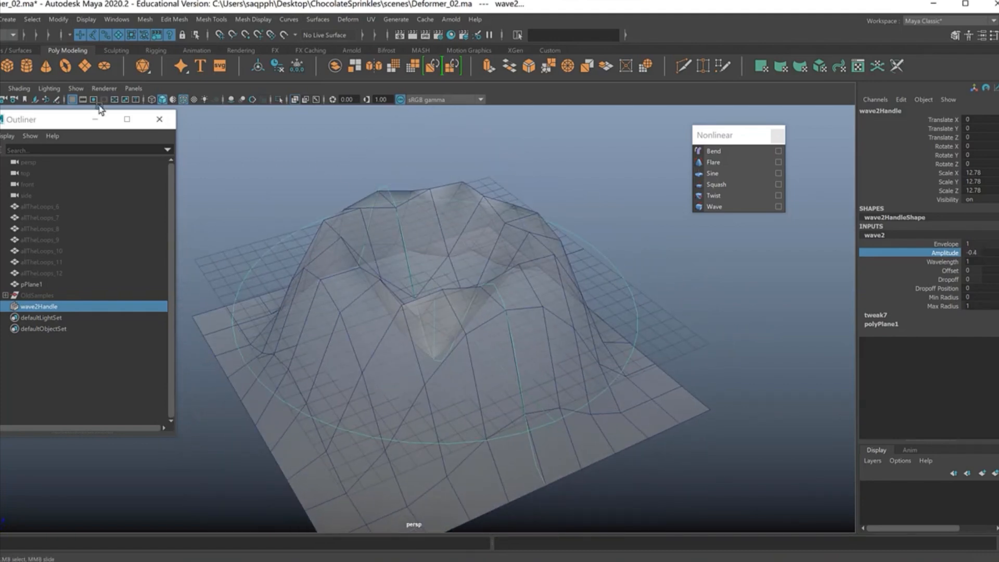
Step: Turn off X-Ray shading in the perspective view so the deformed plane is drawn opaque
left_click(19, 88)
left_click(28, 200)
mouse_move(583, 299)
left_mouse_down("alt")
mouse_move(473, 310)
mouse_move(526, 312)
left_mouse_up("alt")
Step: Set the plane's Wave deformer Wavelength to 0.6 and try out different Offset values
left_click(942, 261)
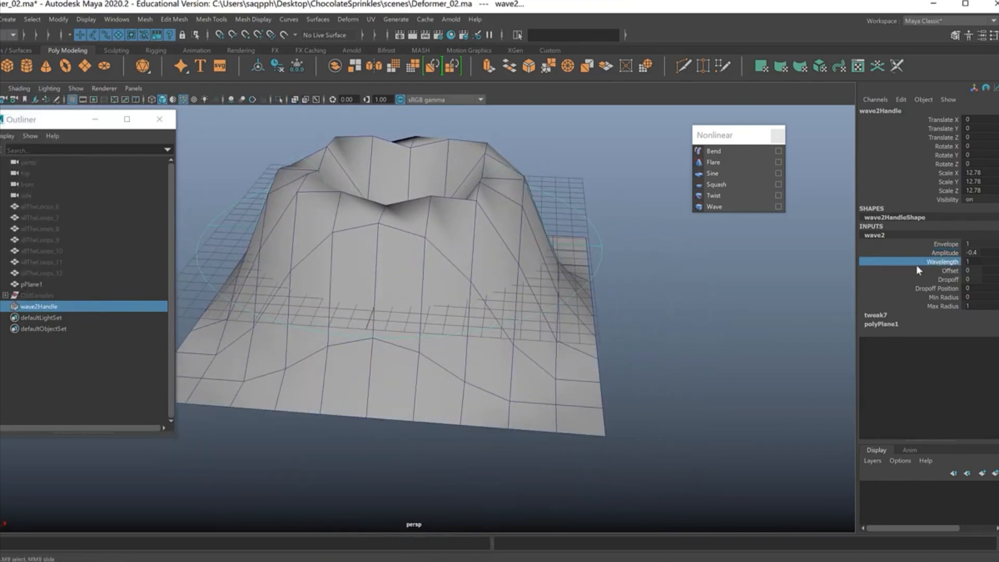
middle_click_drag(774, 286, 775, 287)
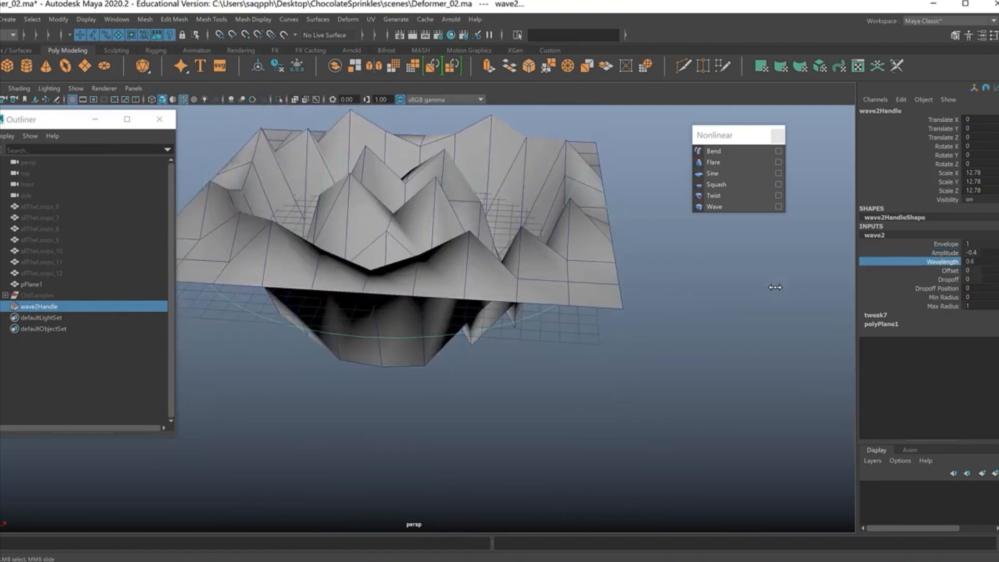
left_click(948, 271)
middle_click_drag(750, 295, 754, 299)
Step: Undo the wave's Offset, Wavelength and Amplitude changes and delete the plane
key("z")
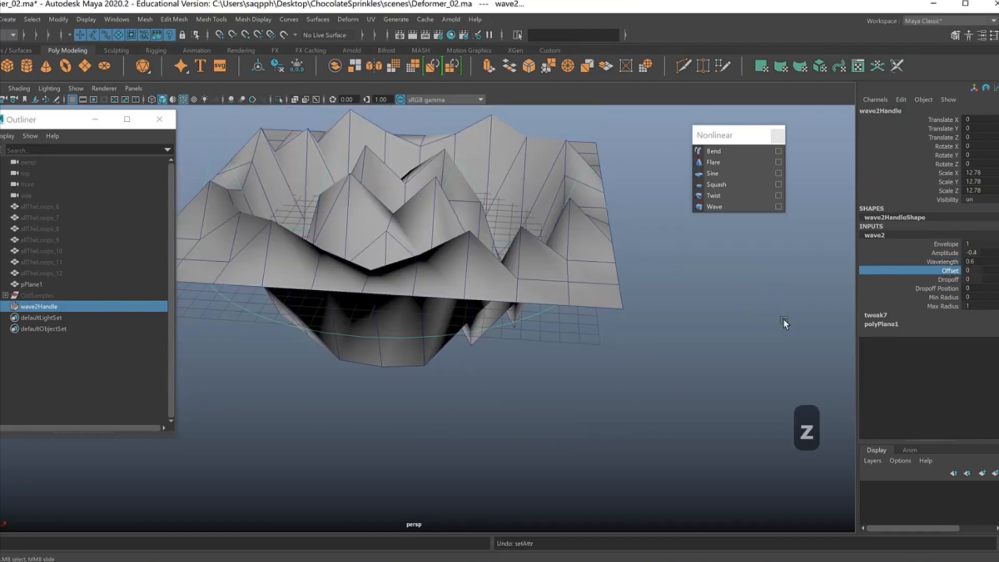
key("z")
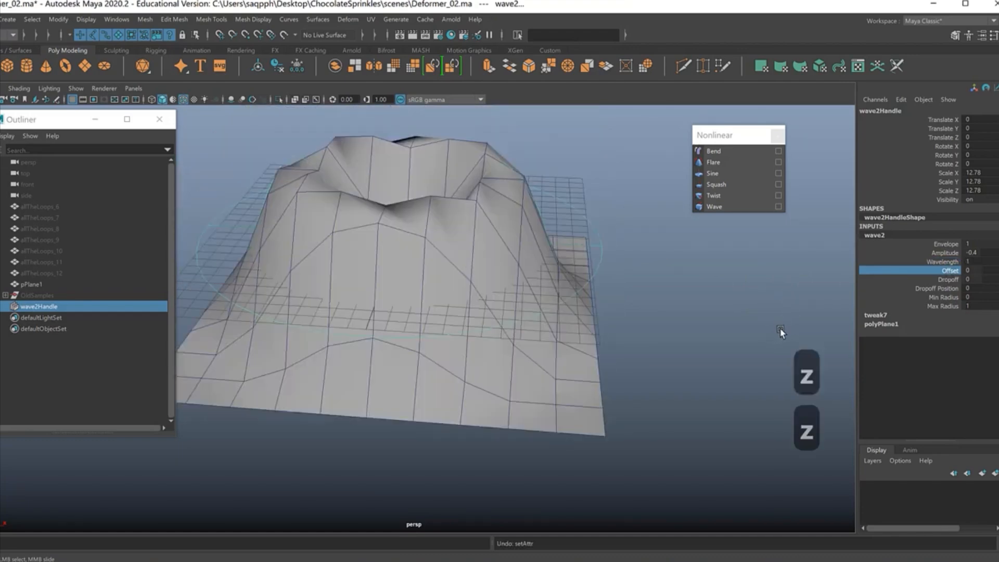
key("z")
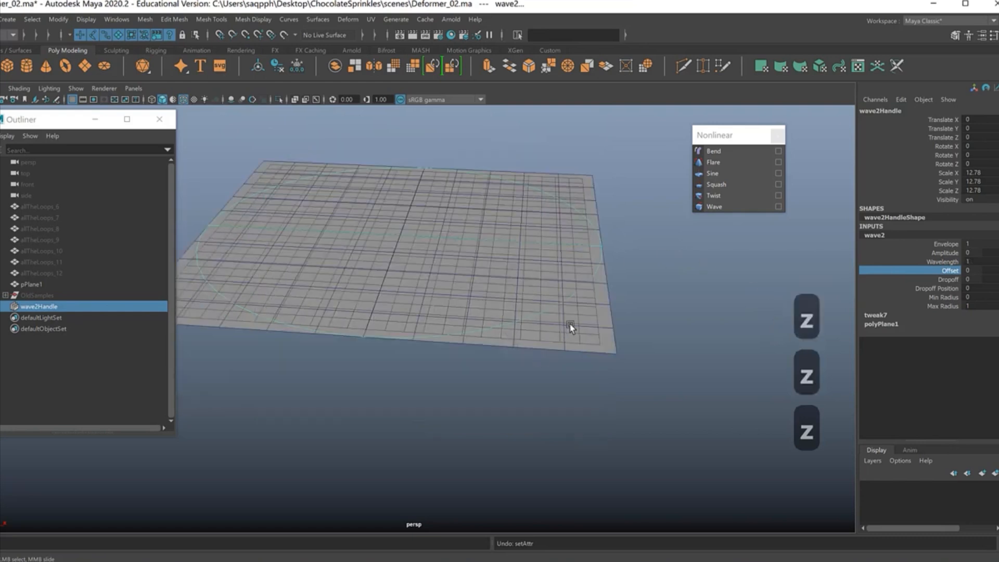
left_click_drag(568, 324, 636, 363)
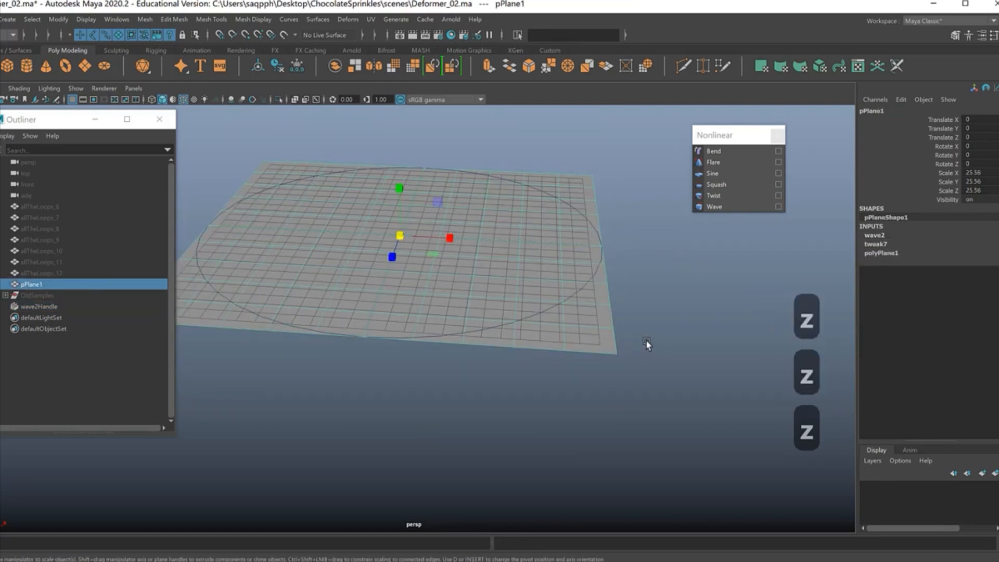
key("Delete")
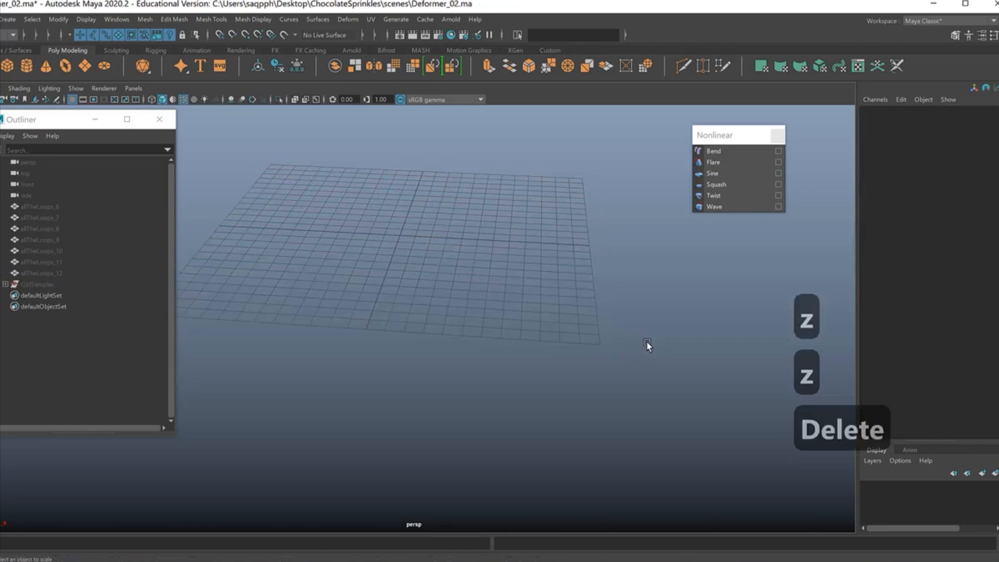
Step: Create a polygon plane at the grid centre, scaled to about 41.4, with its width and height subdivisions set to 50
left_click(87, 65)
left_click_drag(405, 237, 845, 333)
left_click(880, 235)
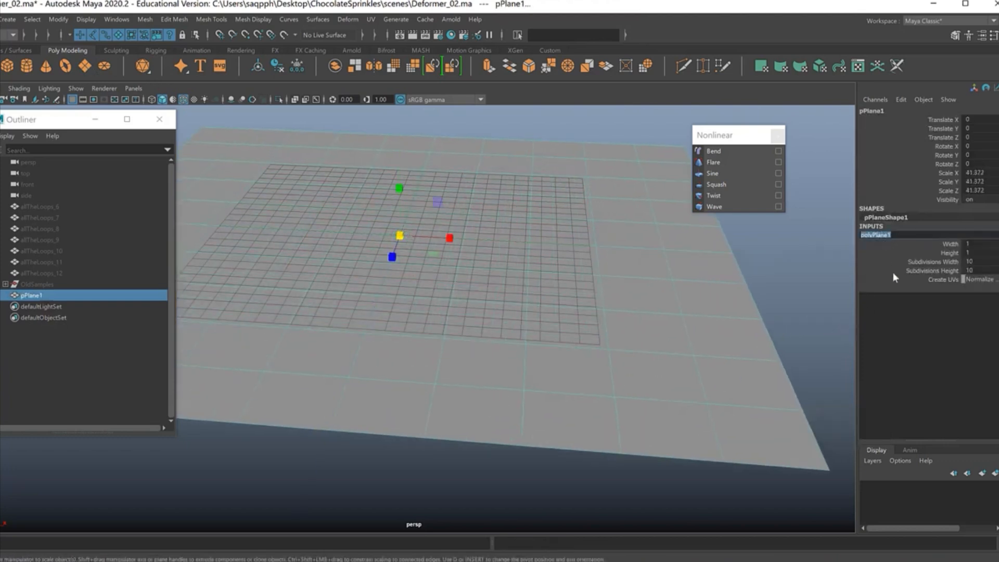
left_click_drag(980, 262, 988, 270)
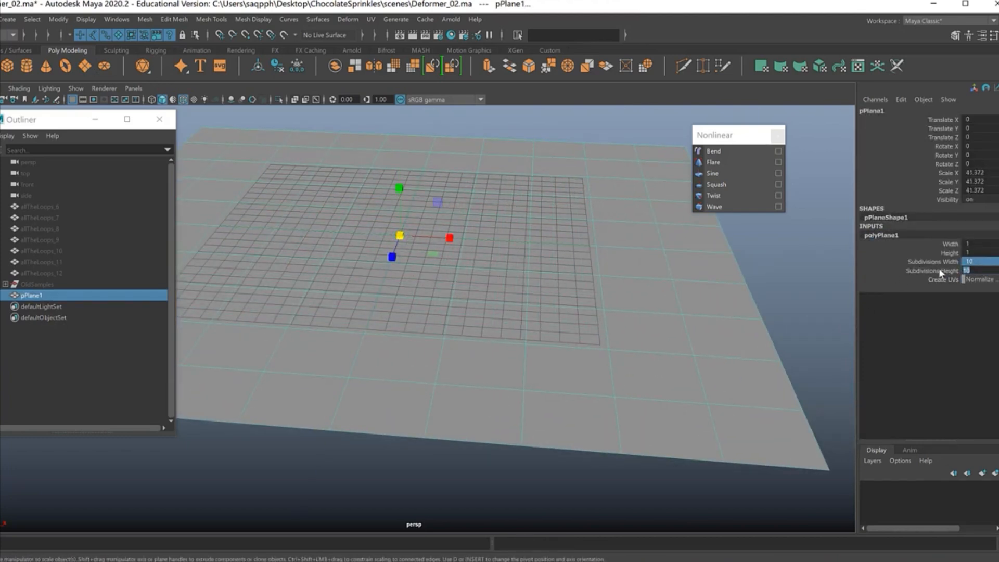
type("50")
key("Return")
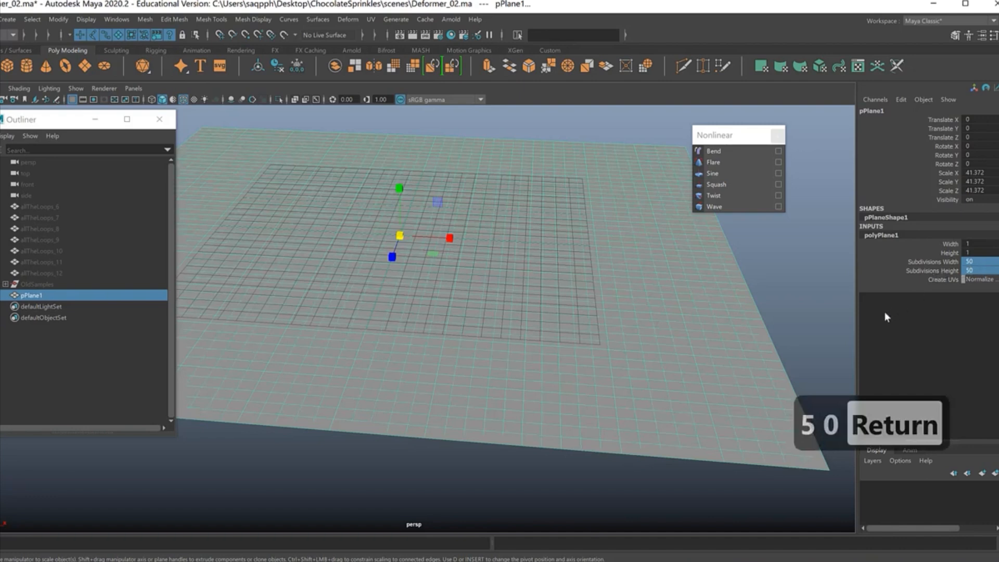
Step: Apply a Wave deformer to the plane and set its Amplitude to 0.1 and its Wavelength to 0.2
left_click(719, 207)
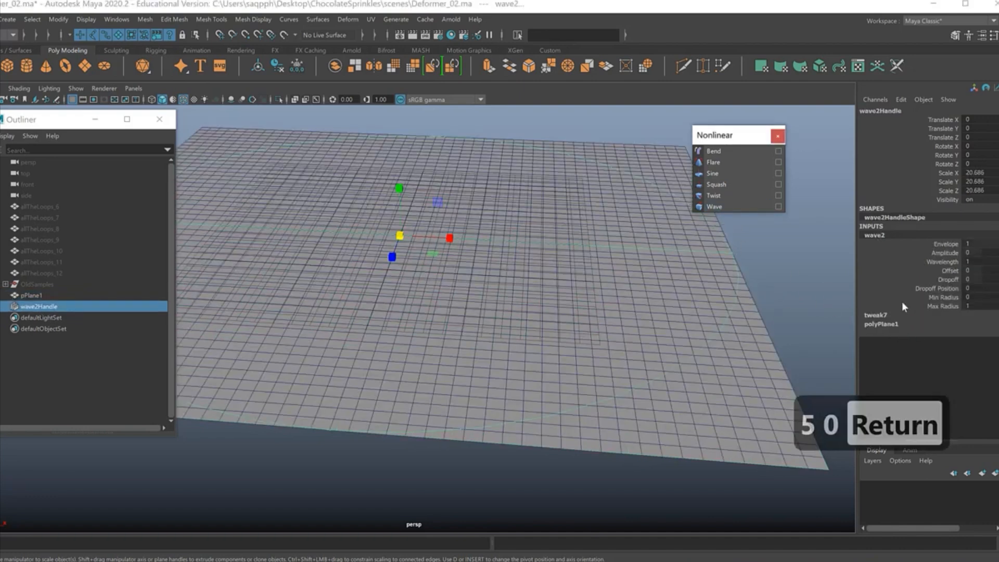
left_click(944, 253)
middle_click_drag(676, 334, 705, 319)
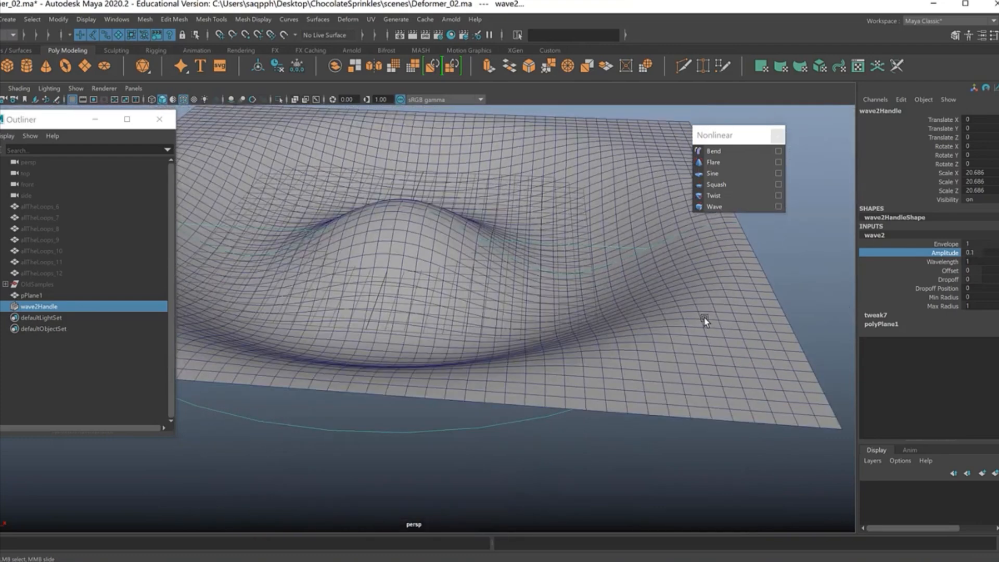
left_click(936, 261)
middle_click_drag(796, 298, 800, 298)
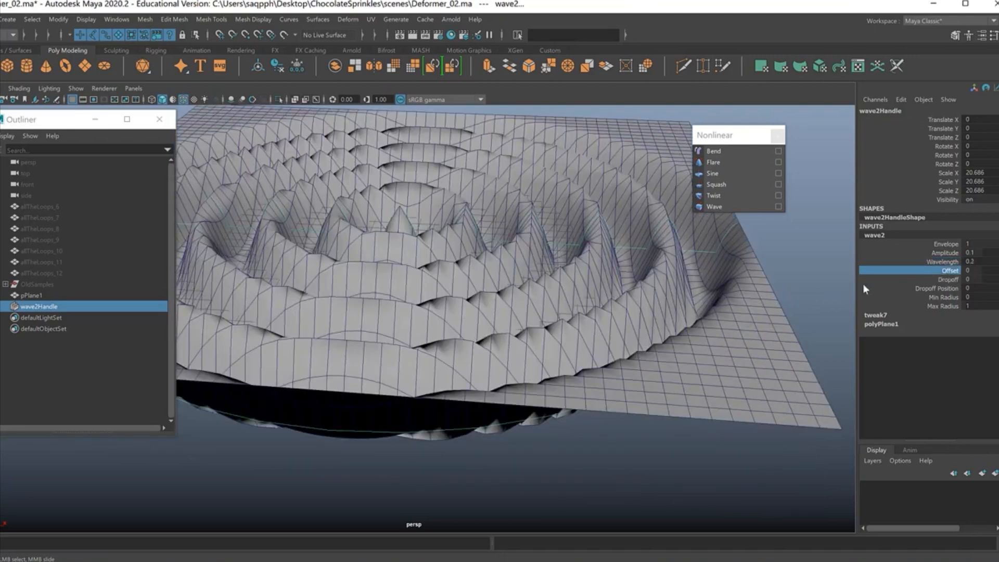
key("z")
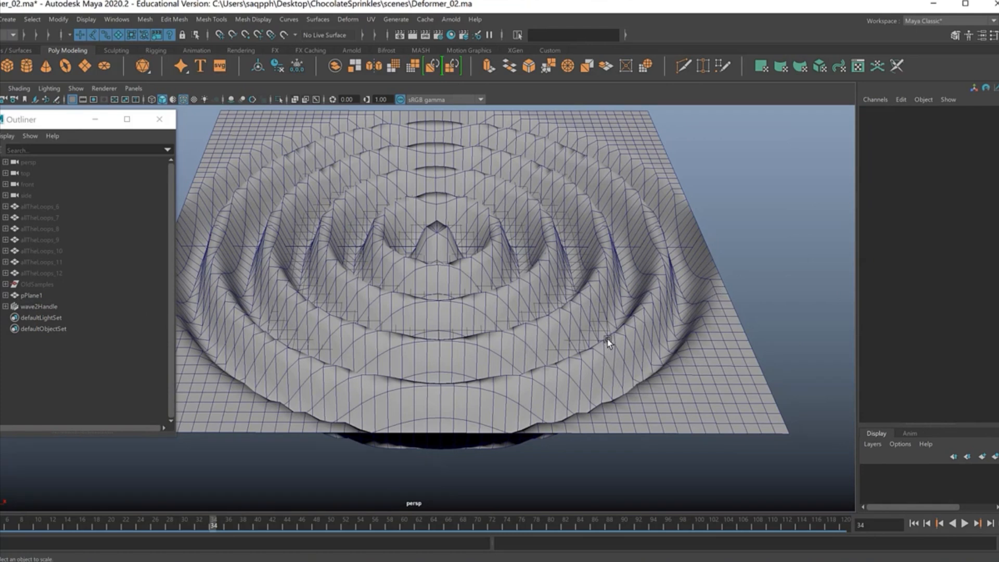
Step: Unhide the OldSamples group so the stored deformer samples show together with the rippled plane
left_click(55, 284)
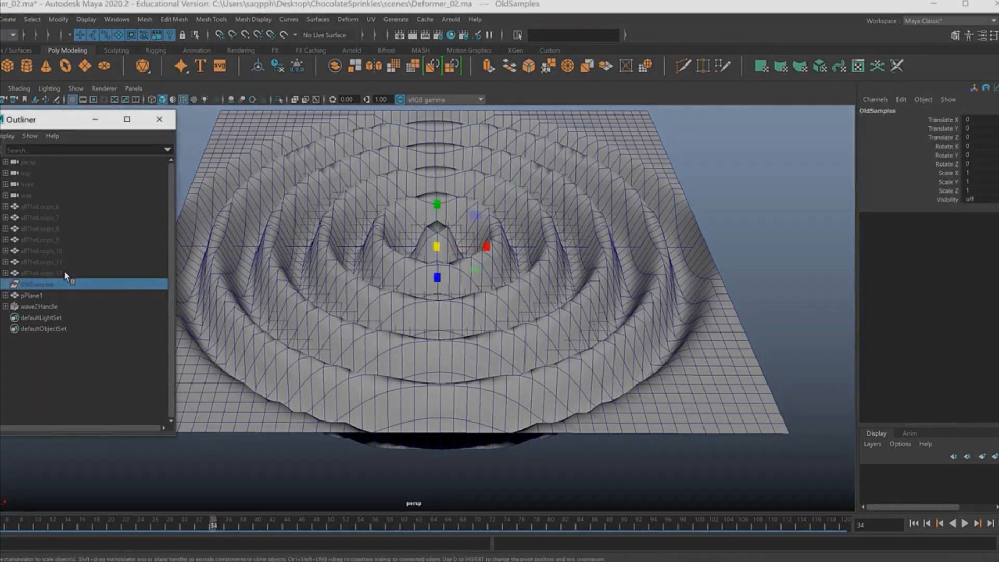
key("h")
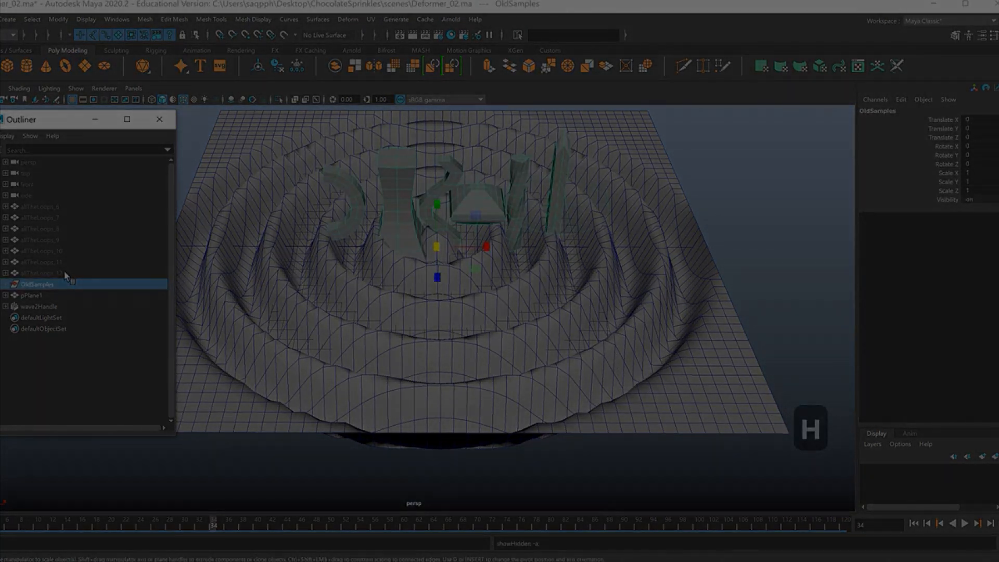
left_click_drag(486, 279, 550, 310, "alt")
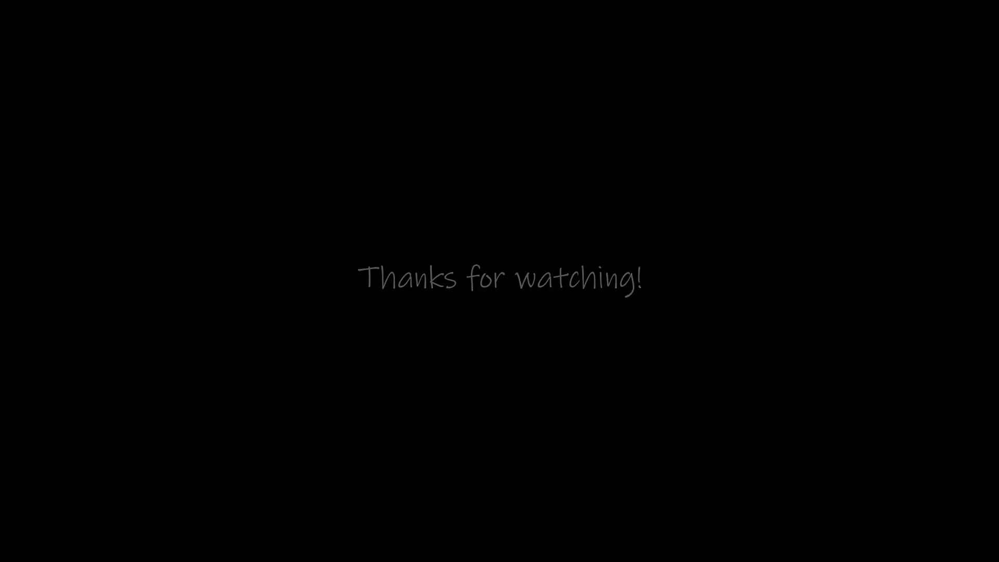